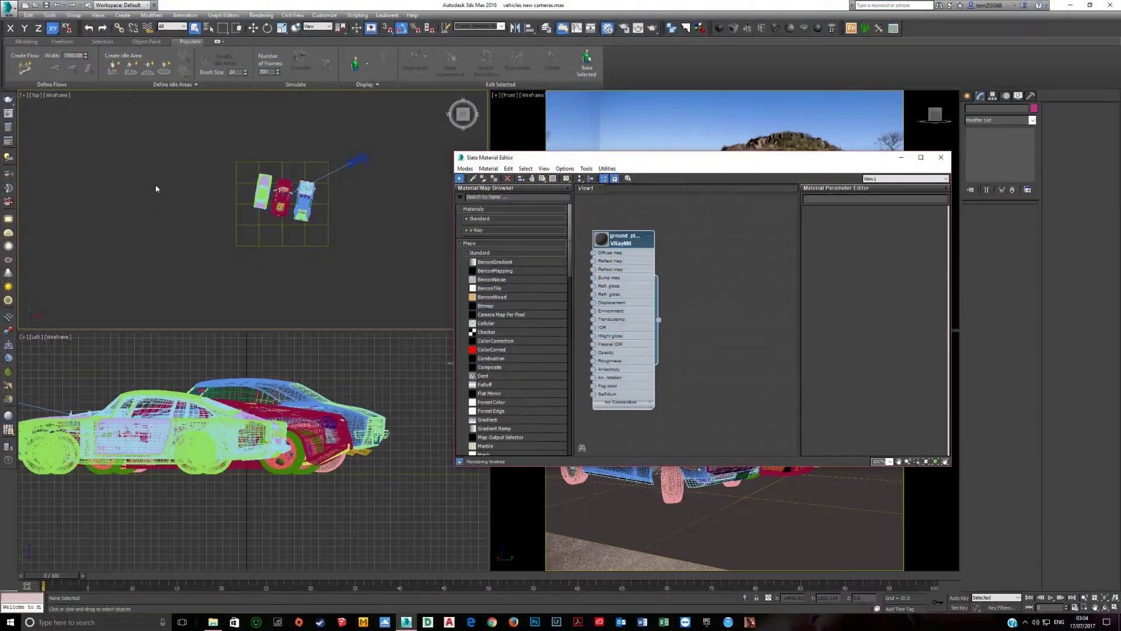
- Move the Slate Material Editor clear of the viewports and select the ground plane under the cars
{"action": "left_click_drag", "start_coordinate": [836, 164], "coordinate": [384, 261]}
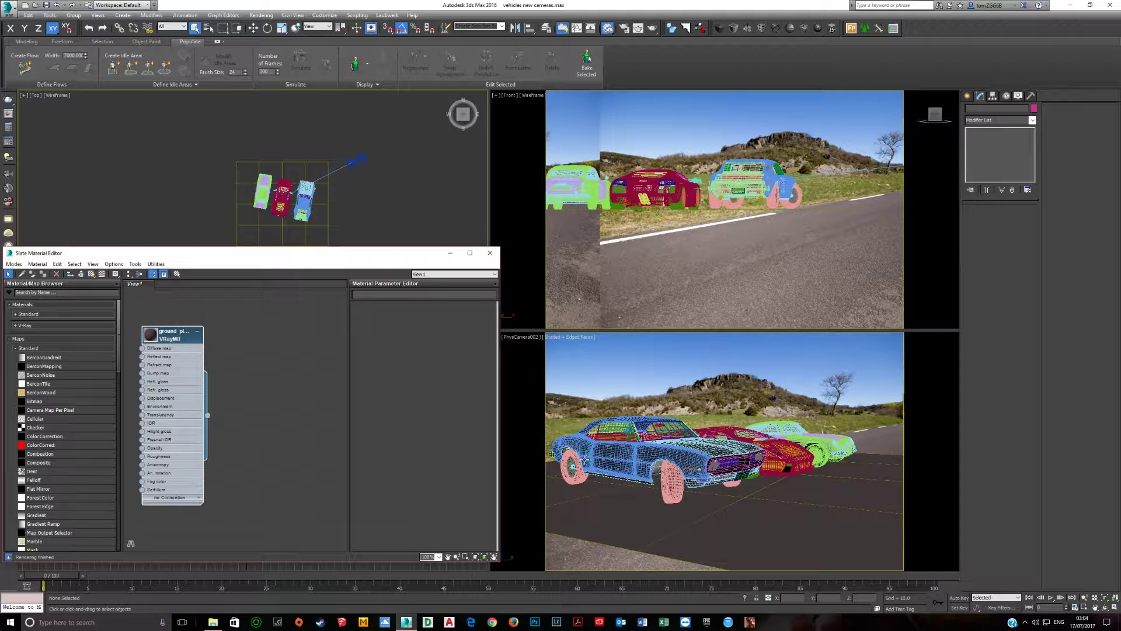
{"action": "left_click", "coordinate": [780, 511]}
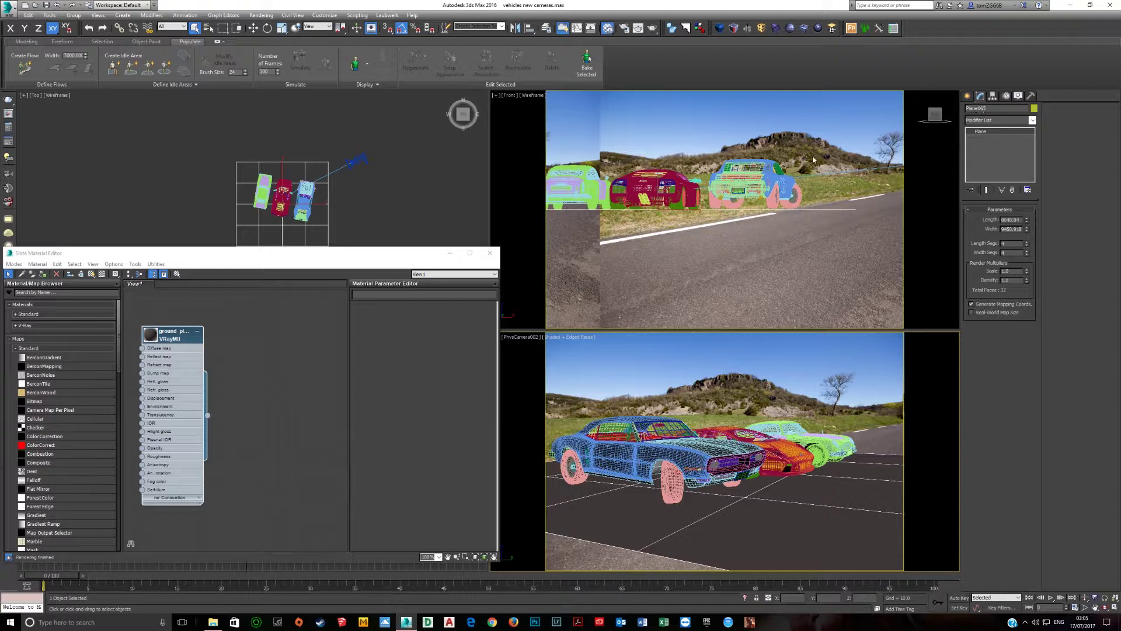
{"action": "left_click_drag", "start_coordinate": [368, 258], "coordinate": [380, 211]}
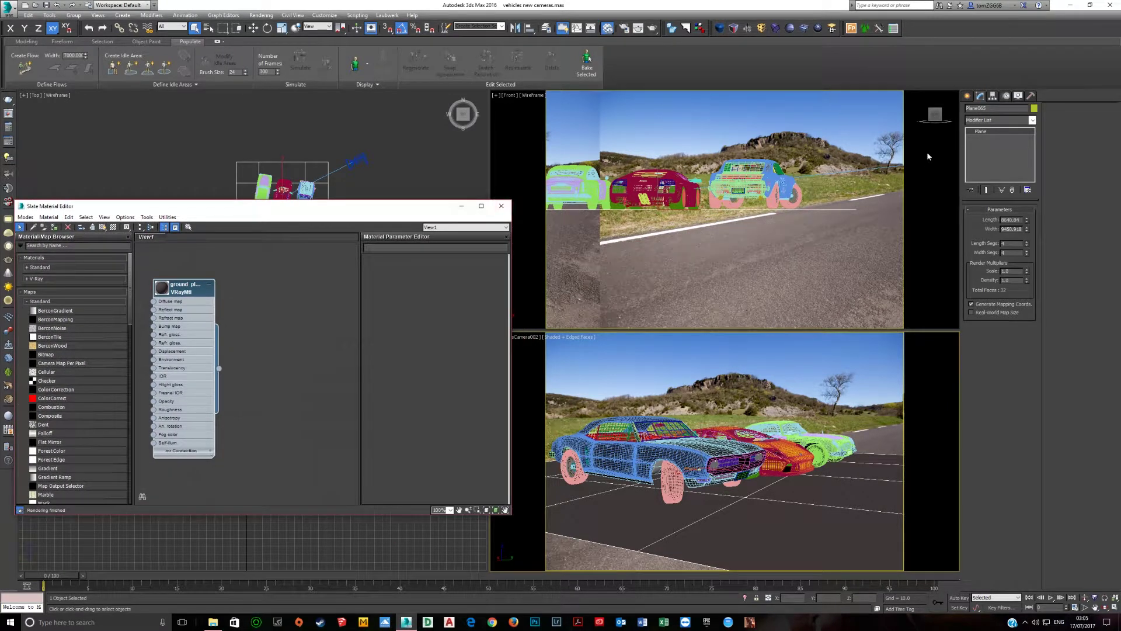
- Close the material editor and draw a VRayLight beside the cars in the Top viewport
{"action": "left_click", "coordinate": [969, 96]}
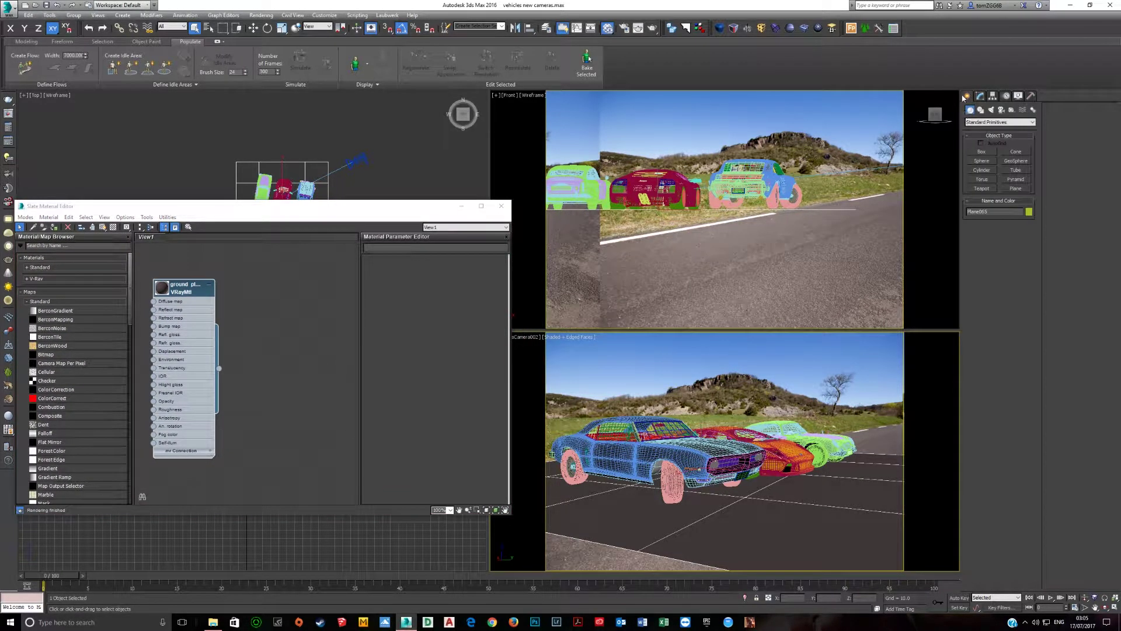
{"action": "left_click", "coordinate": [994, 111]}
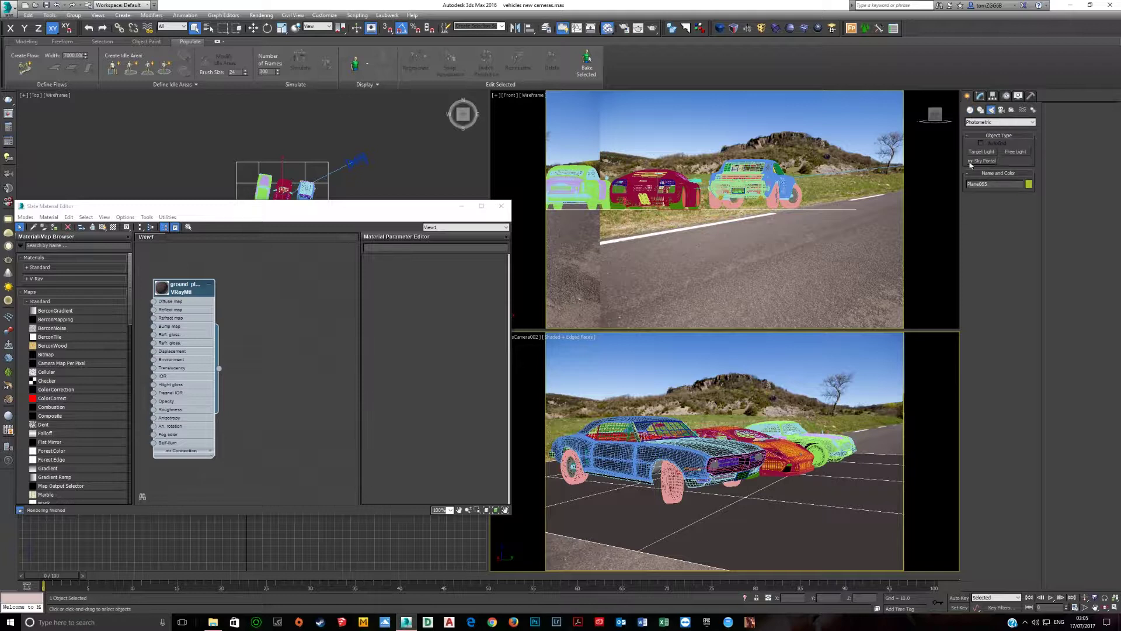
{"action": "left_click", "coordinate": [982, 122]}
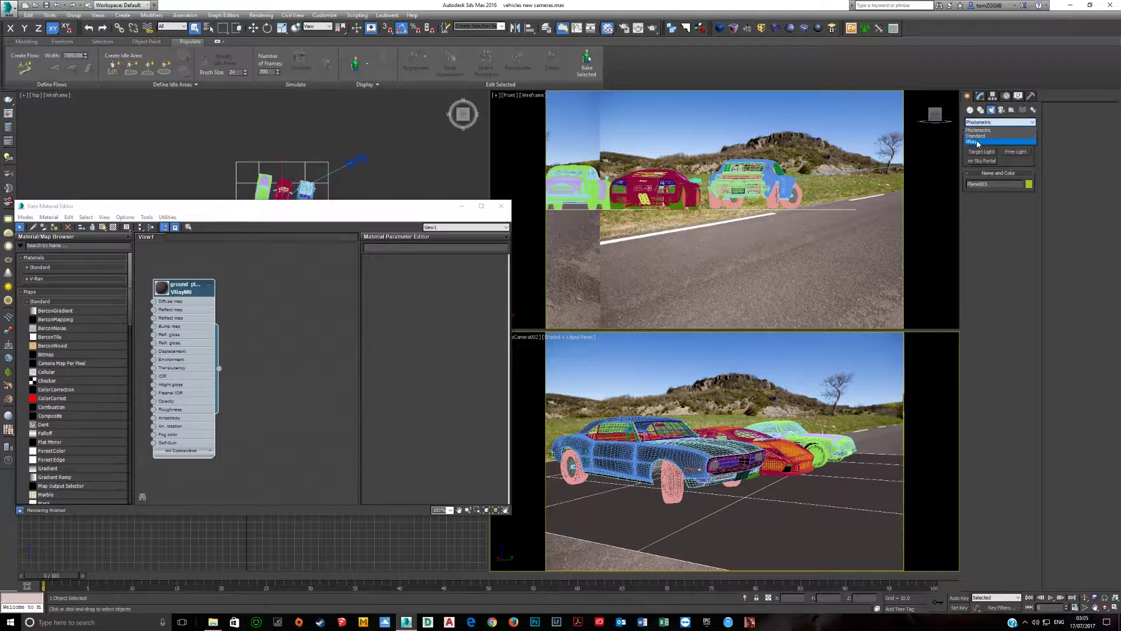
{"action": "left_click", "coordinate": [976, 141]}
{"action": "left_click", "coordinate": [984, 152]}
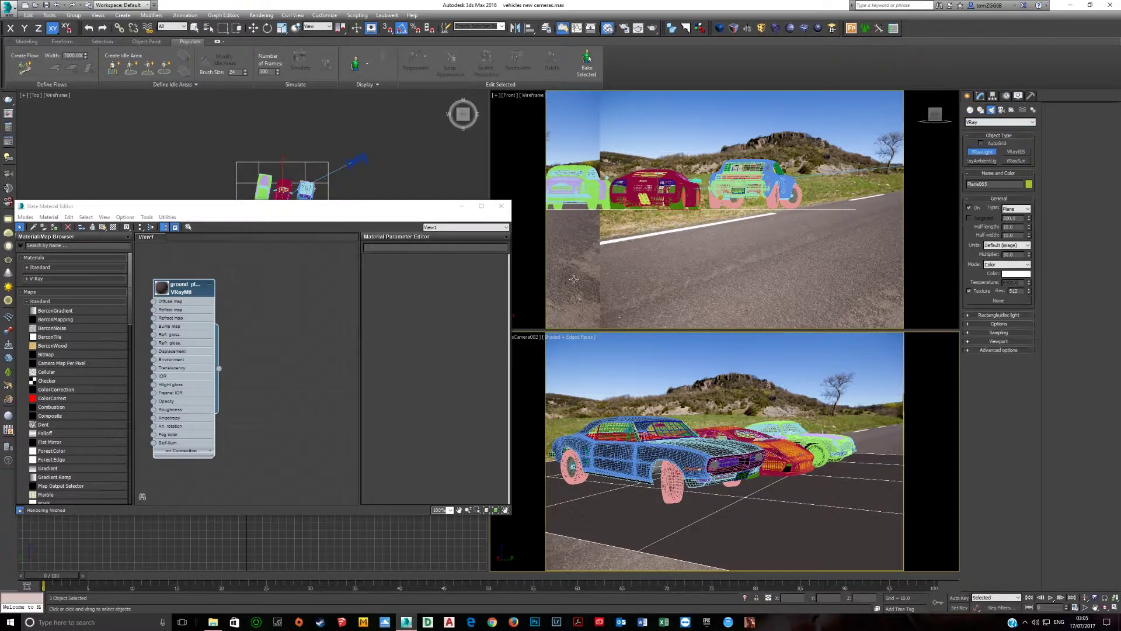
{"action": "left_click_drag", "start_coordinate": [407, 219], "coordinate": [595, 231]}
{"action": "left_click", "coordinate": [690, 226]}
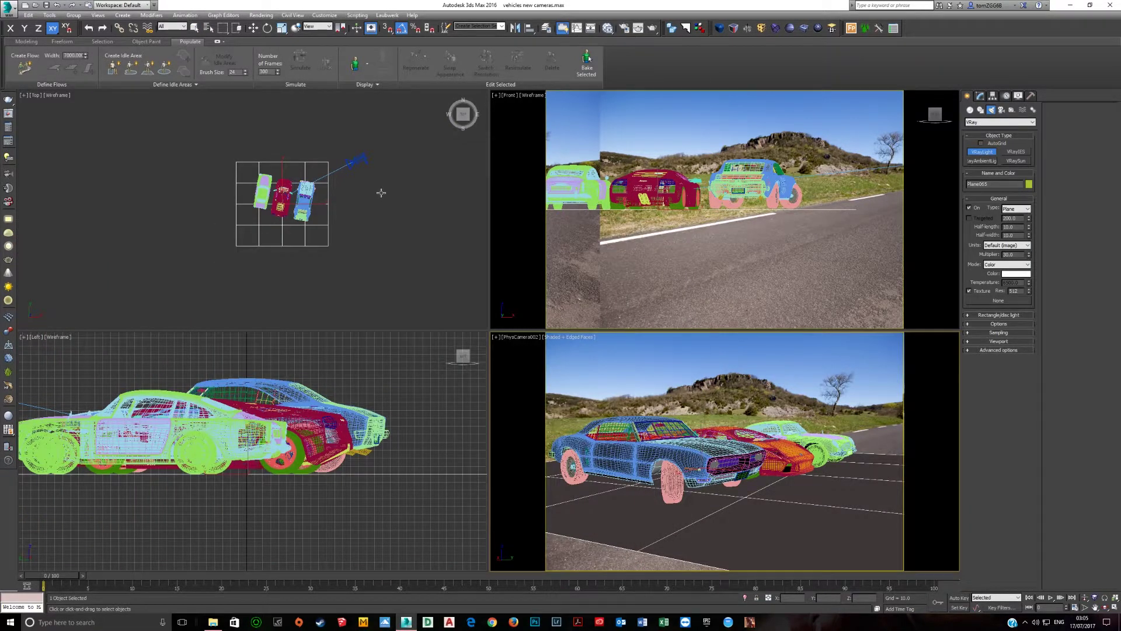
{"action": "left_click_drag", "start_coordinate": [381, 193], "coordinate": [429, 237]}
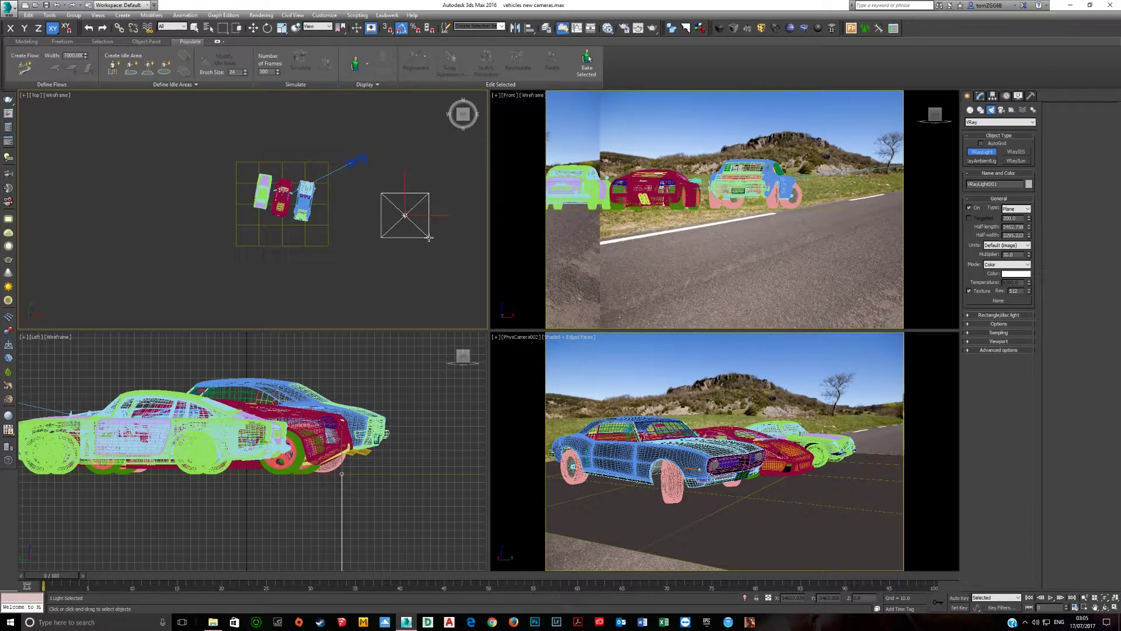
- Change the VRayLight to Dome type with a multiplier of 1
{"action": "left_click", "coordinate": [980, 96]}
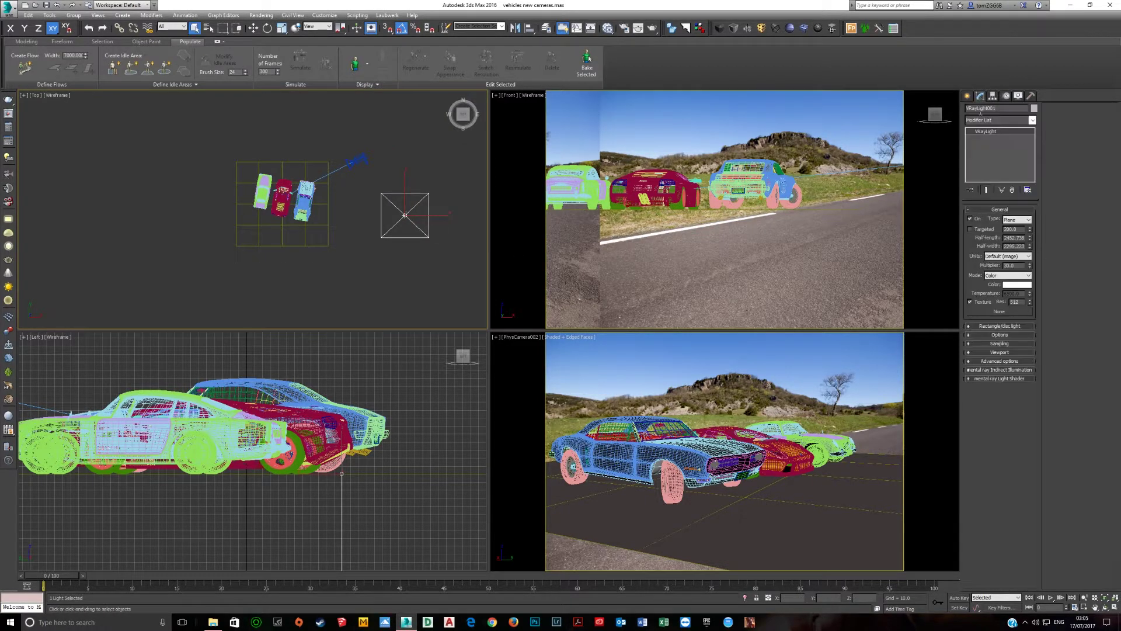
{"action": "left_click", "coordinate": [1017, 219]}
{"action": "left_click", "coordinate": [1014, 237]}
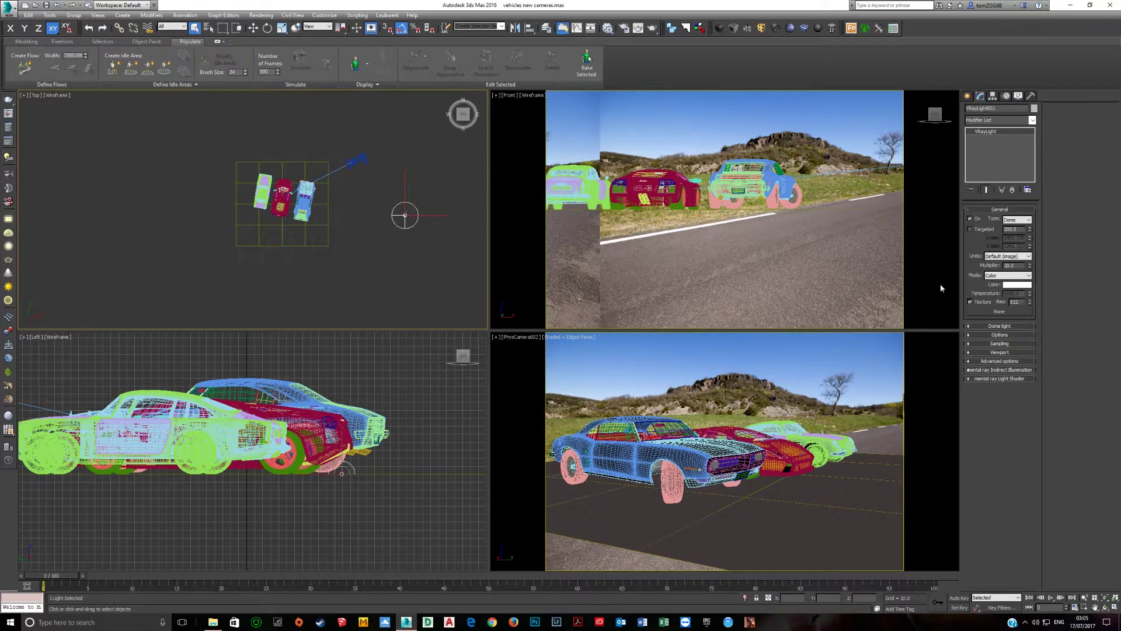
{"action": "double_click", "coordinate": [1017, 265]}
{"action": "type", "text": "1"}
- Assign a VRayHDRI map as the dome texture, loading the EXR from Desktop\hdrmaps_com_free_068
{"action": "left_click", "coordinate": [1000, 312]}
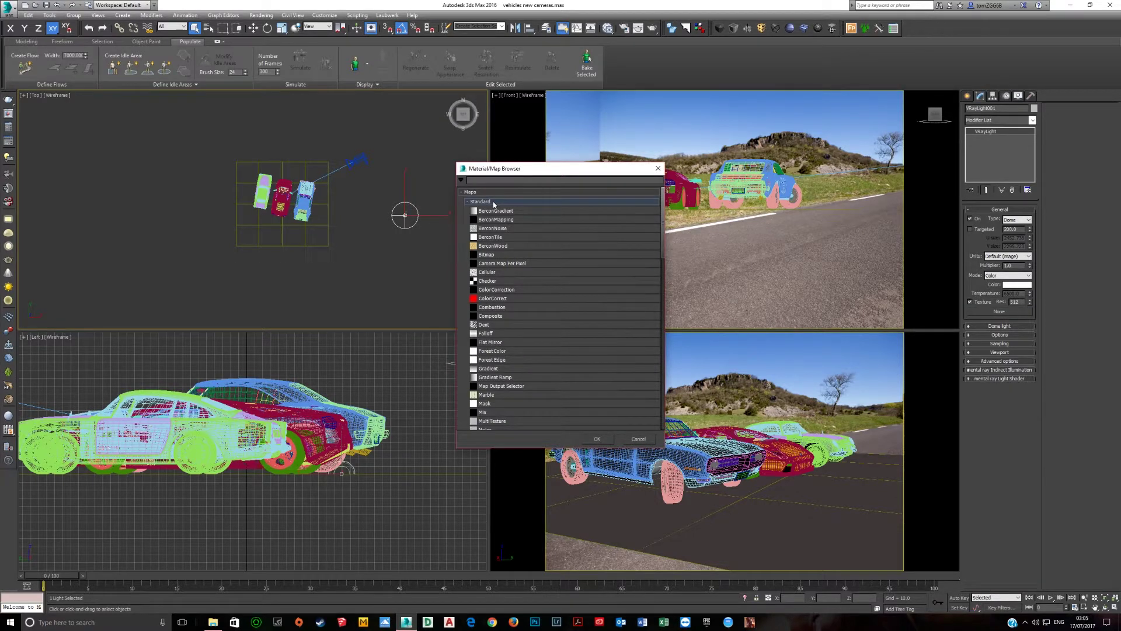
{"action": "left_click", "coordinate": [481, 202]}
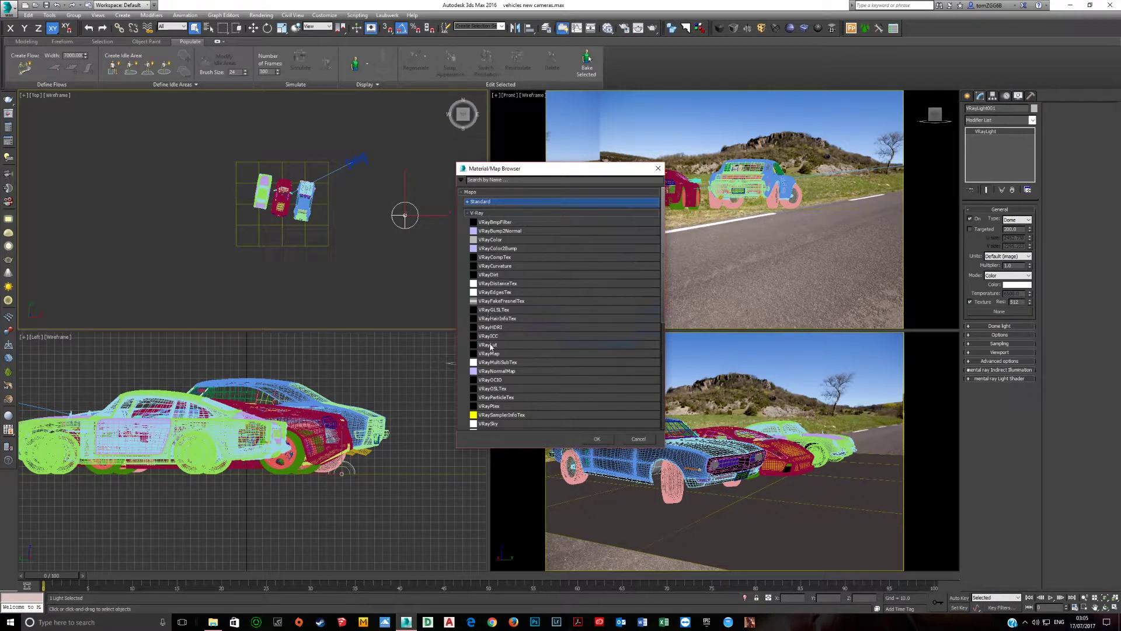
{"action": "double_click", "coordinate": [494, 328]}
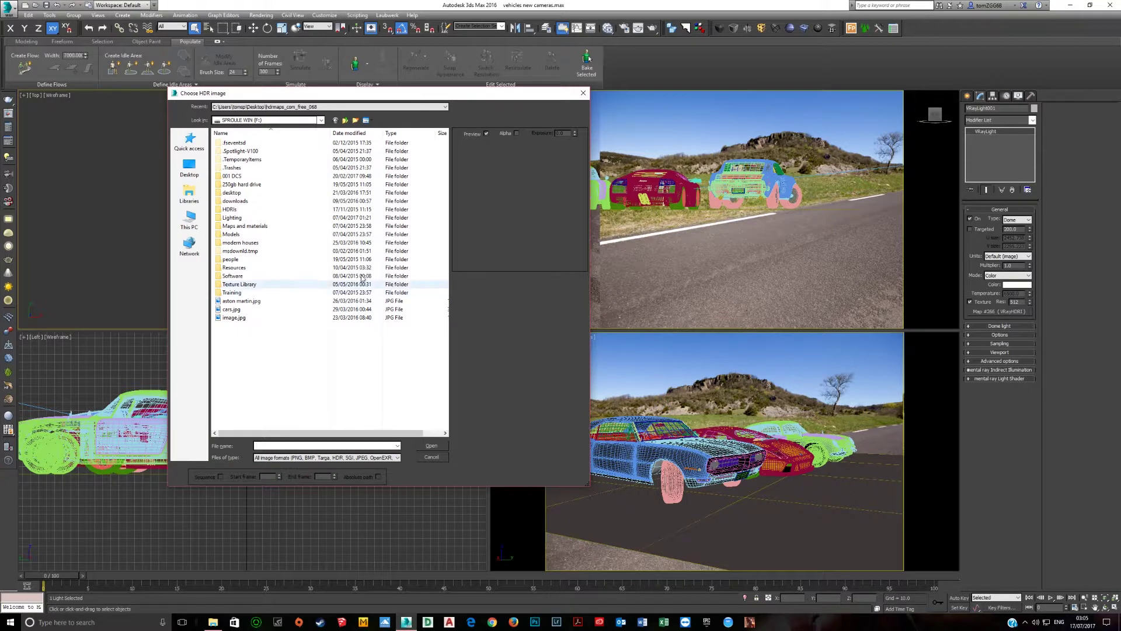
{"action": "left_click_drag", "start_coordinate": [274, 95], "coordinate": [334, 117]}
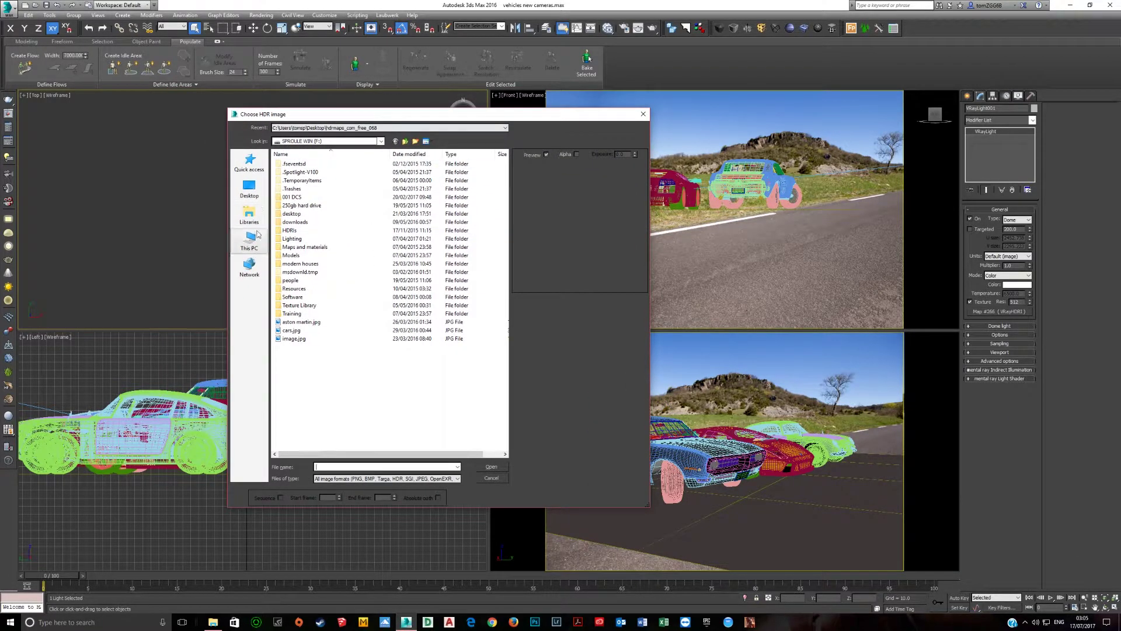
{"action": "left_click", "coordinate": [249, 188]}
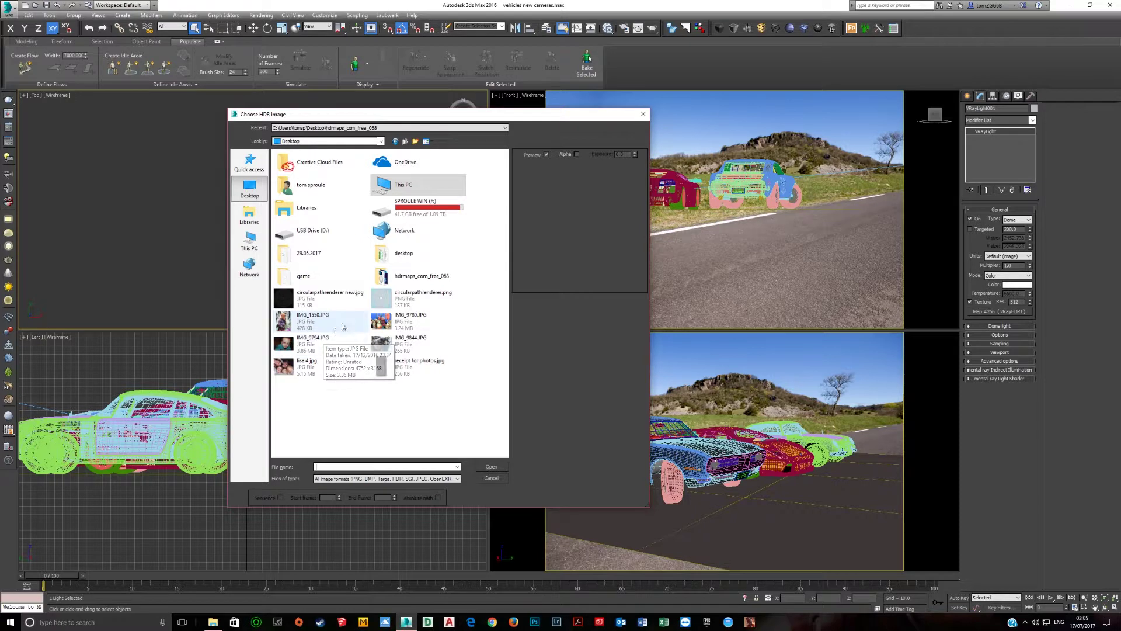
{"action": "double_click", "coordinate": [381, 275]}
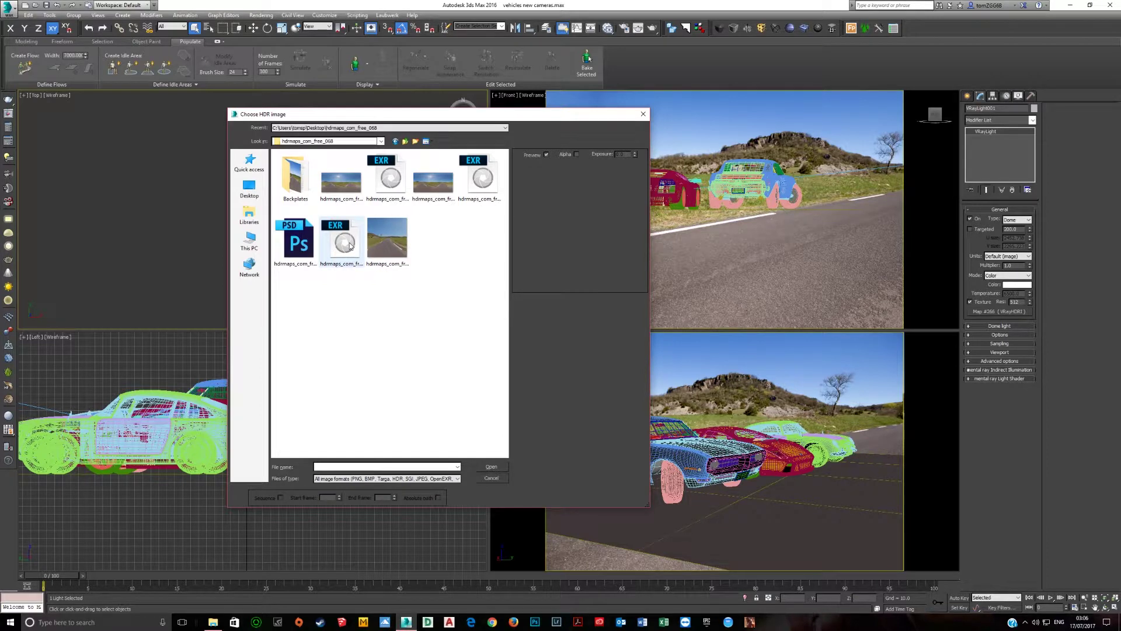
{"action": "left_click", "coordinate": [351, 246]}
{"action": "double_click", "coordinate": [351, 246]}
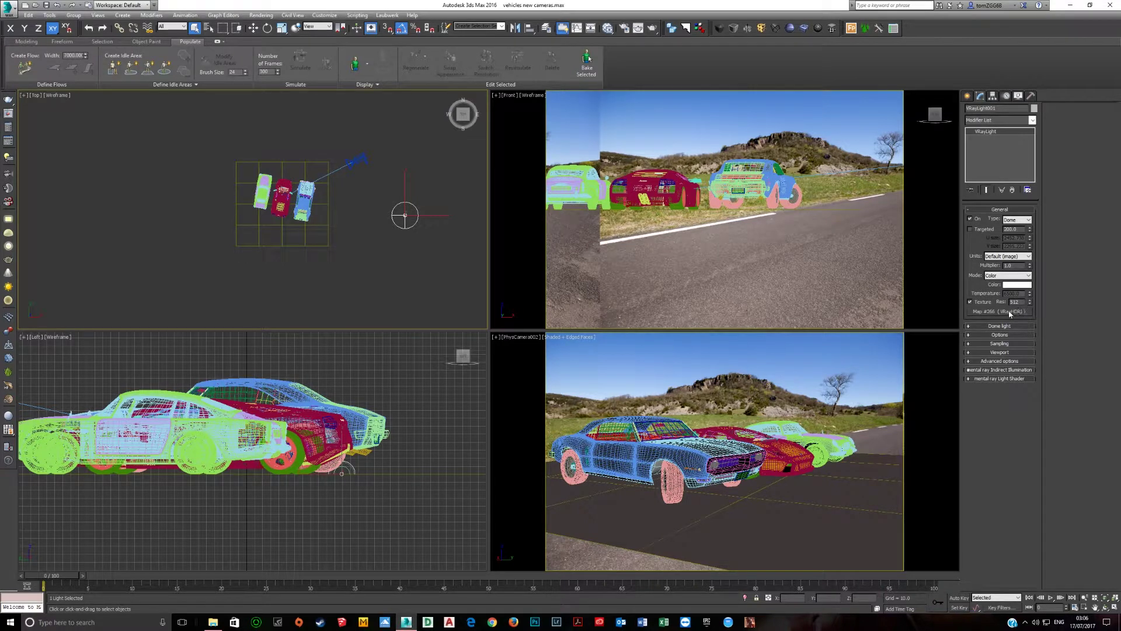
- Add the dome's VRayHDRI map (Map #266) to the Slate Material Editor as an instance node
{"action": "left_click", "coordinate": [623, 28]}
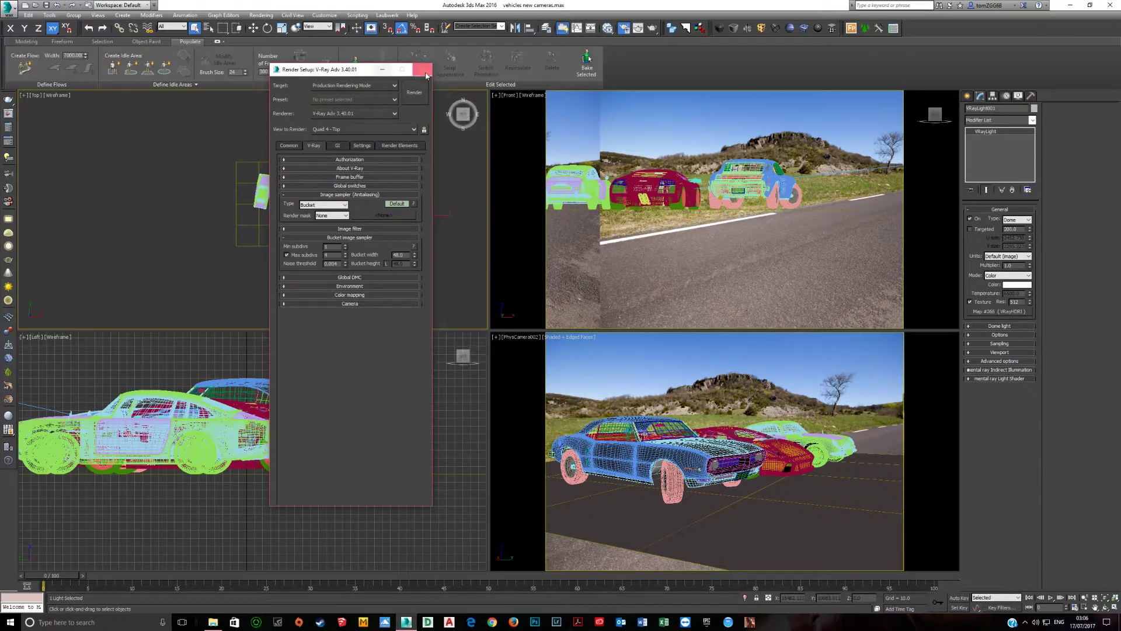
{"action": "left_click", "coordinate": [422, 70]}
{"action": "left_click", "coordinate": [606, 34]}
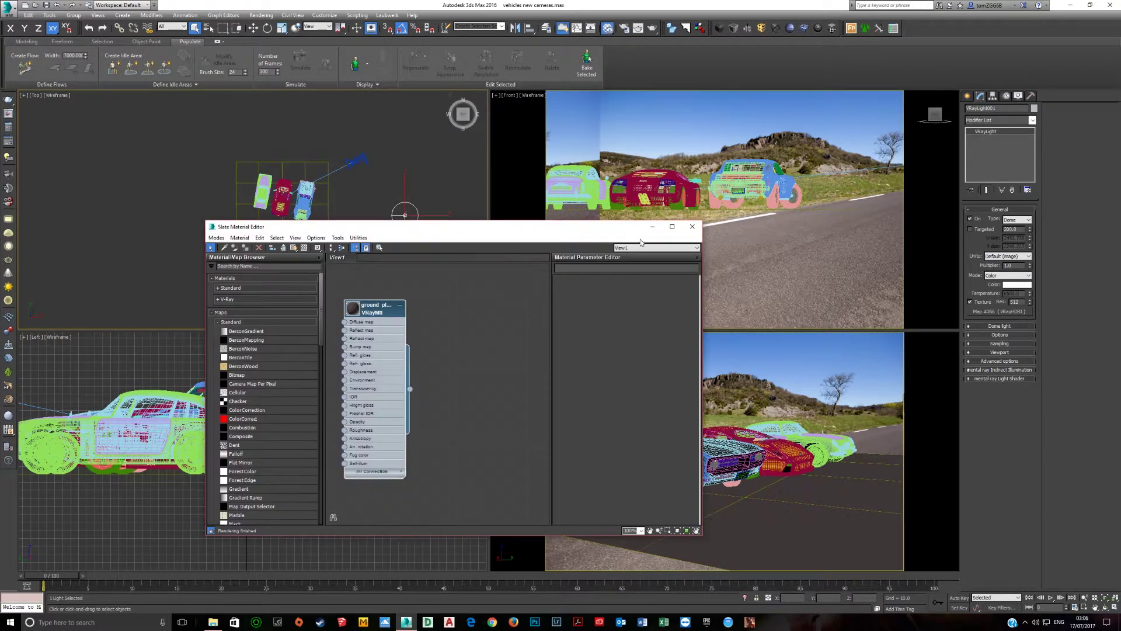
{"action": "left_click_drag", "start_coordinate": [629, 228], "coordinate": [552, 161]}
{"action": "left_click_drag", "start_coordinate": [1000, 311], "coordinate": [395, 290]}
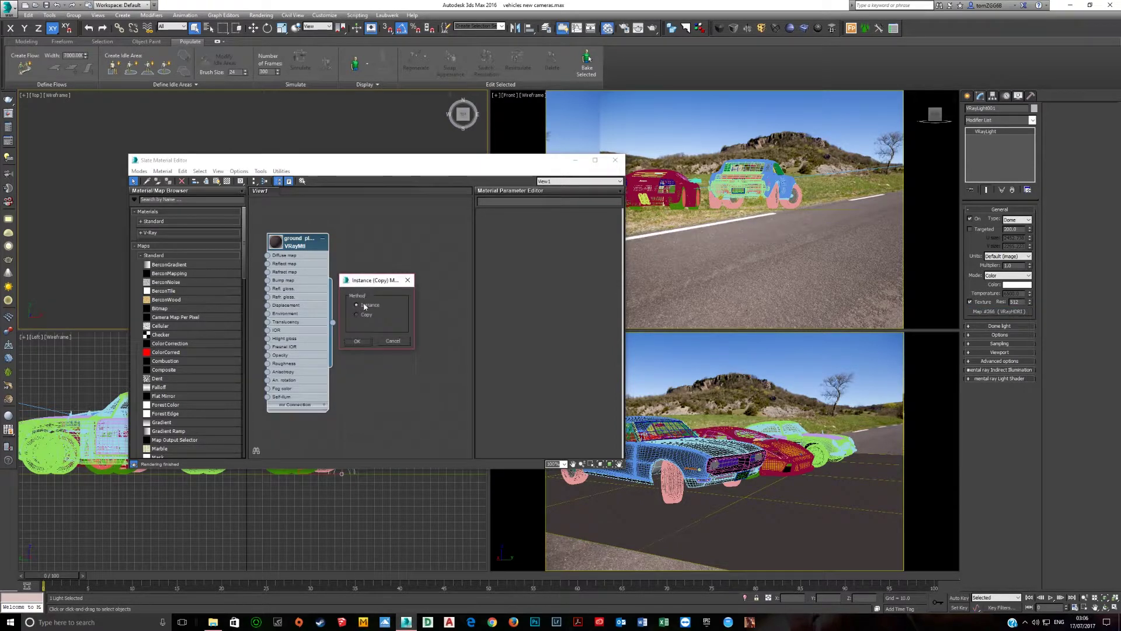
{"action": "left_click", "coordinate": [358, 340]}
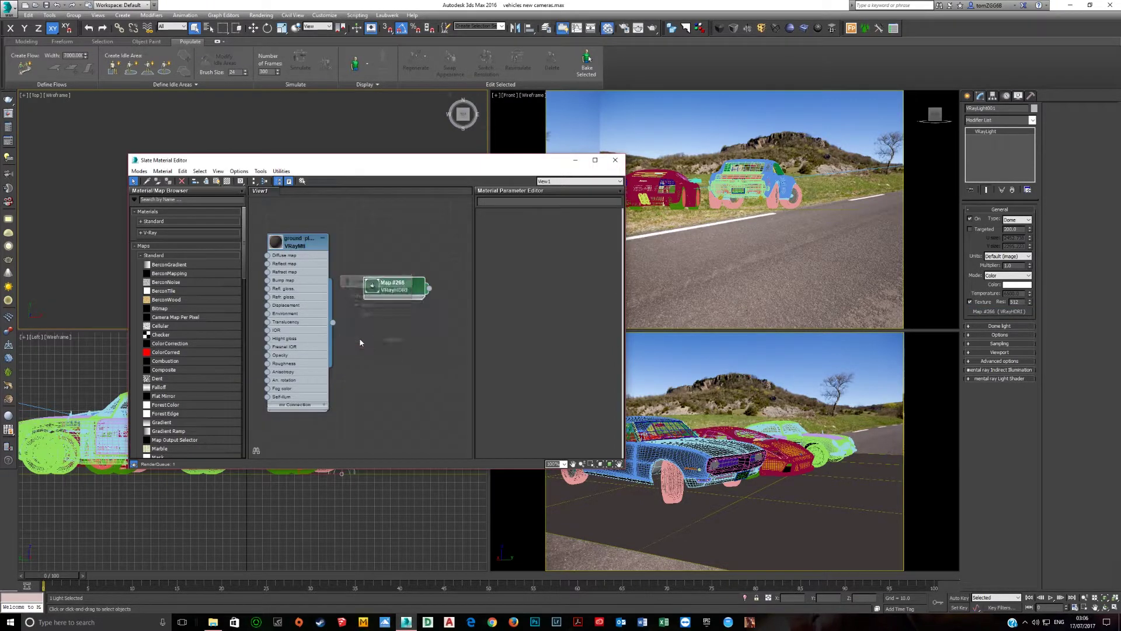
- Open the VRayHDRI node's parameters and keep its inverse gamma at 1.0
{"action": "double_click", "coordinate": [397, 291]}
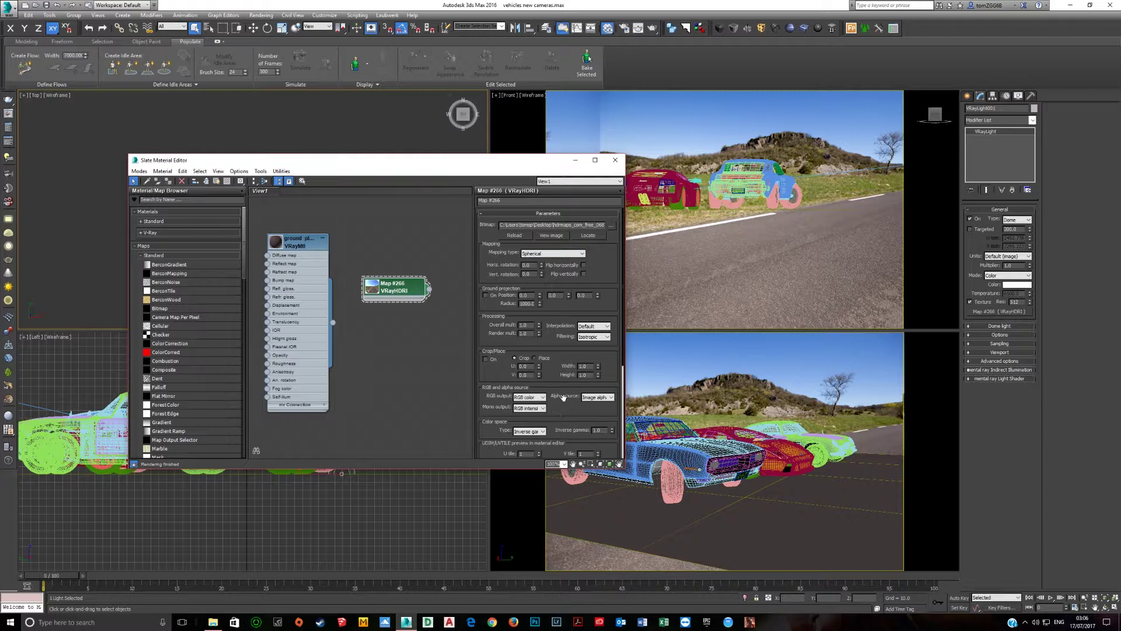
{"action": "scroll", "coordinate": [565, 400], "scroll_direction": "down", "scroll_amount": 3}
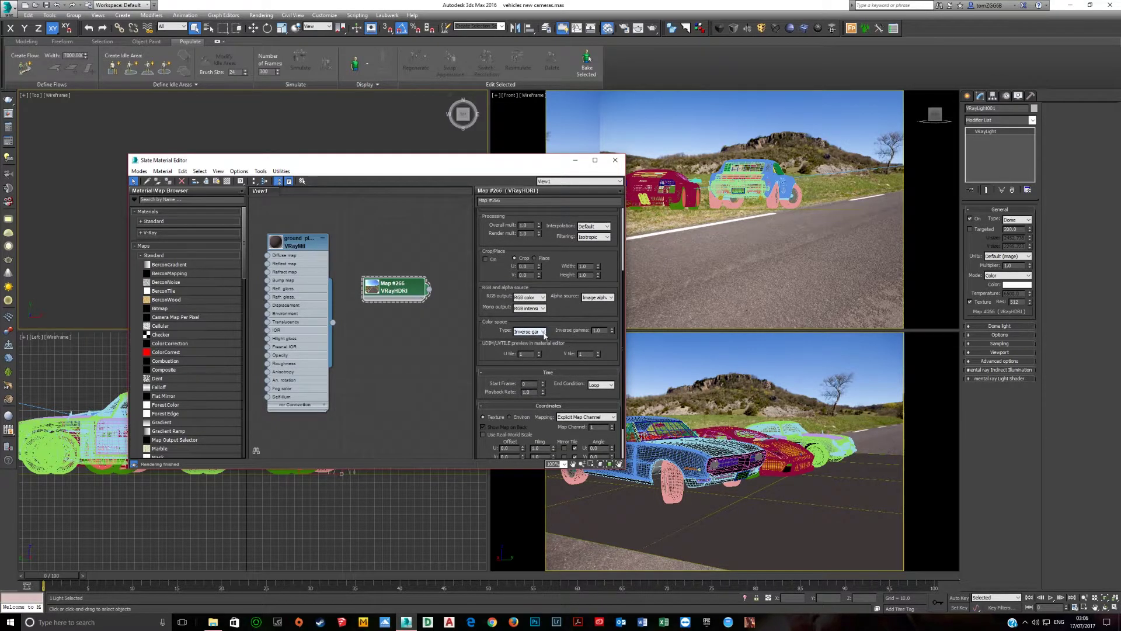
{"action": "double_click", "coordinate": [601, 331]}
{"action": "key", "text": "BackSpace"}
{"action": "double_click", "coordinate": [599, 330]}
{"action": "type", "text": "1"}
{"action": "key", "text": "Tab"}
{"action": "scroll", "coordinate": [550, 272], "scroll_direction": "up", "scroll_amount": 5}
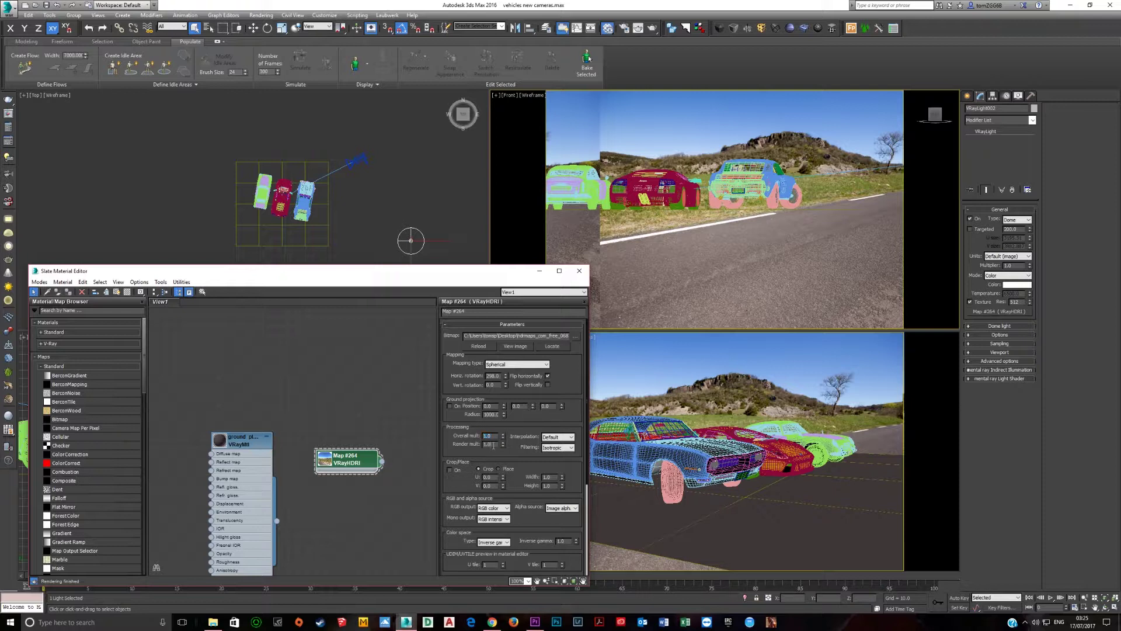
- Check the HDRI's render and overall multipliers, then select physical camera PhysCamera002
{"action": "double_click", "coordinate": [492, 444]}
{"action": "double_click", "coordinate": [492, 435]}
{"action": "left_click_drag", "start_coordinate": [443, 275], "coordinate": [410, 244]}
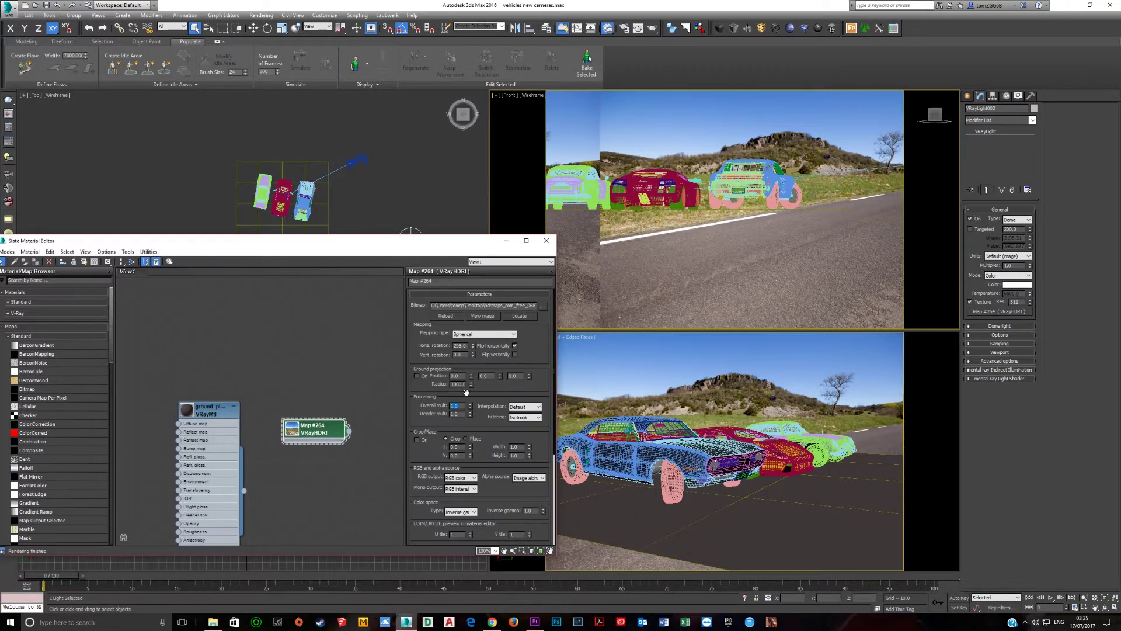
{"action": "left_click", "coordinate": [353, 161]}
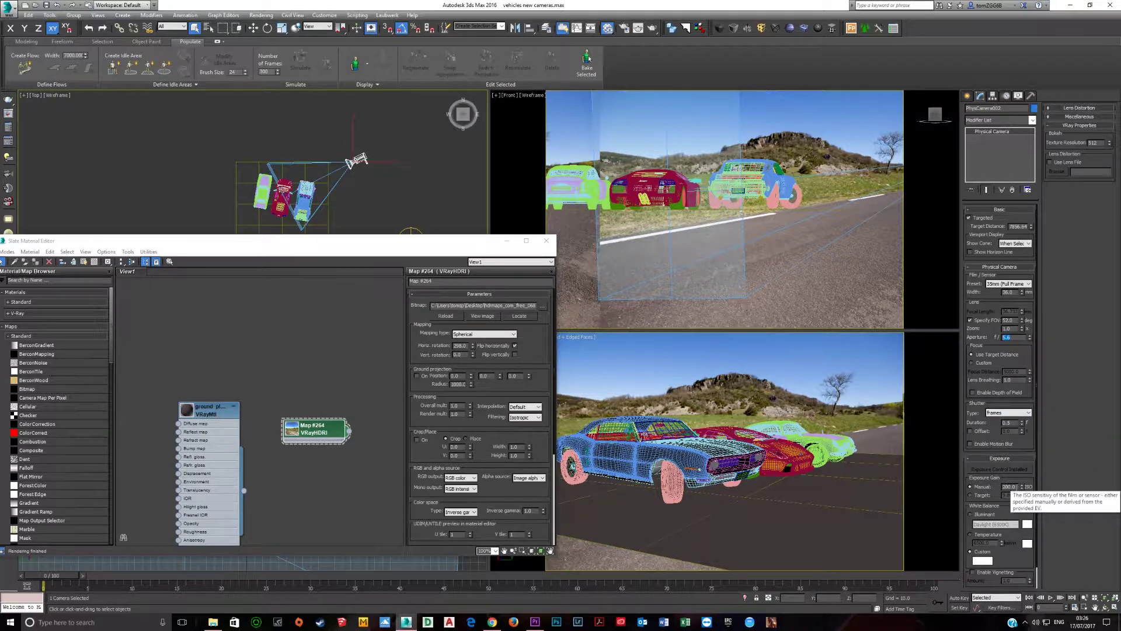
- Set PhysCamera002's shutter type to '1 / seconds' with a duration of 30
{"action": "left_click", "coordinate": [1010, 486]}
{"action": "left_click", "coordinate": [1007, 413]}
{"action": "left_click", "coordinate": [997, 426]}
{"action": "left_click", "coordinate": [1008, 413]}
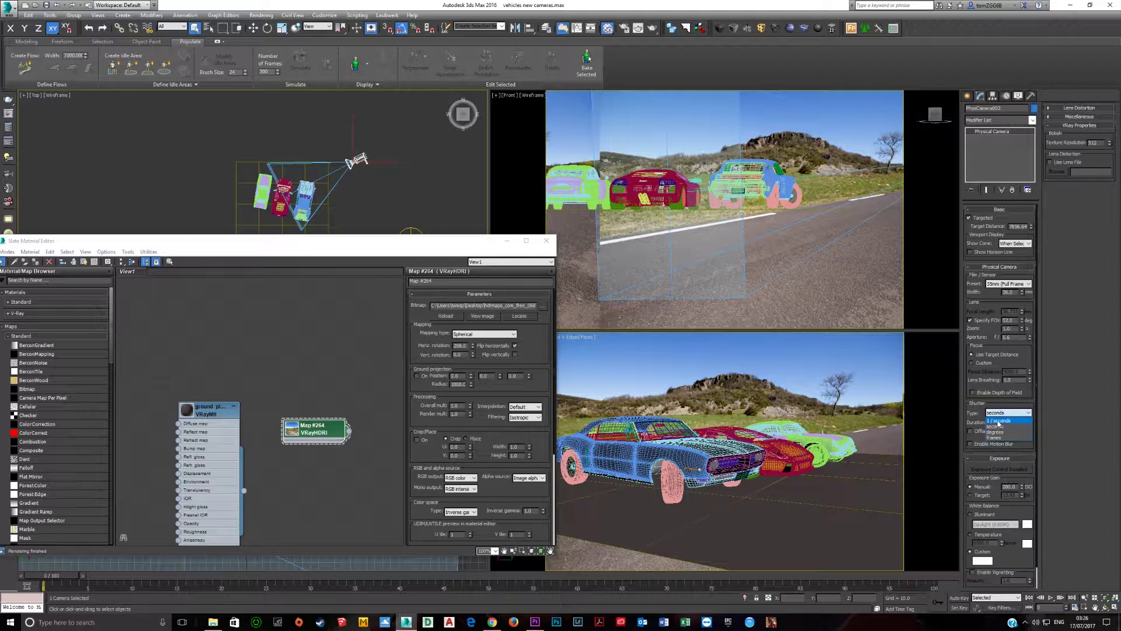
{"action": "left_click", "coordinate": [1001, 435]}
{"action": "double_click", "coordinate": [1006, 423]}
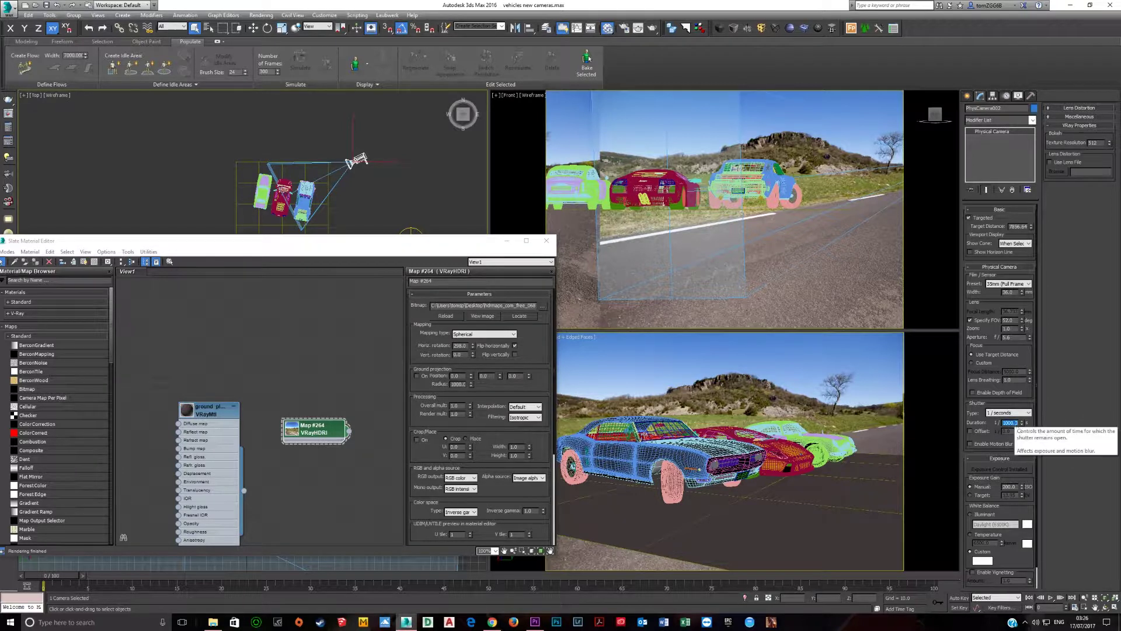
{"action": "type", "text": "100"}
{"action": "key", "text": "Return"}
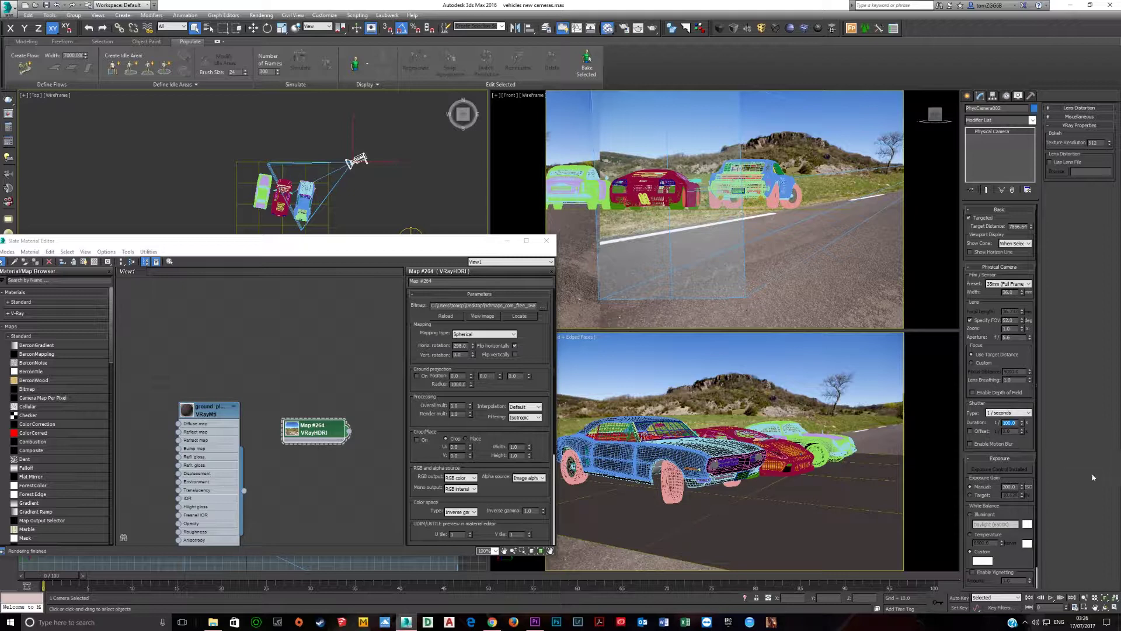
{"action": "type", "text": "30.0"}
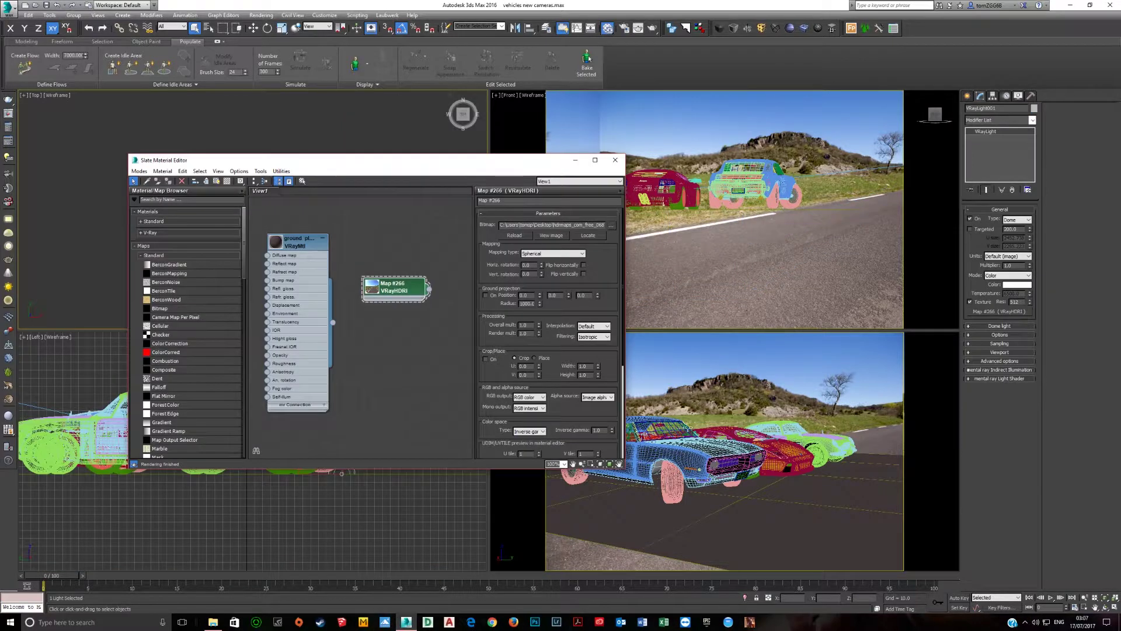
- Raise the Map #266 node and drag the Slate Material Editor down to uncover the three cars
{"action": "left_click_drag", "start_coordinate": [407, 289], "coordinate": [397, 261]}
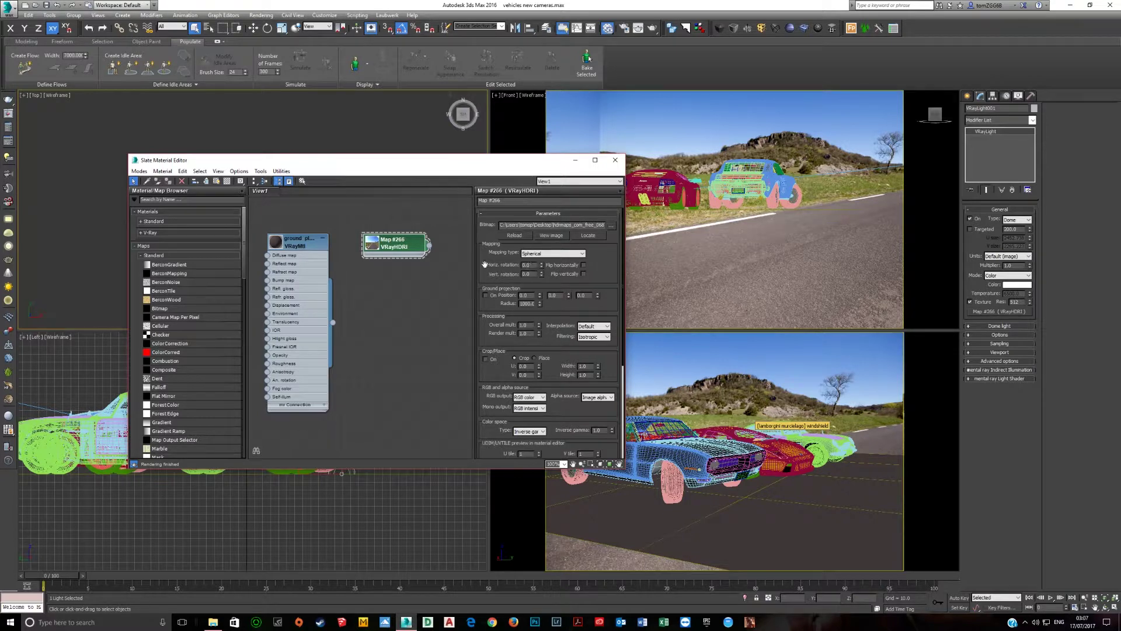
{"action": "left_click", "coordinate": [526, 264]}
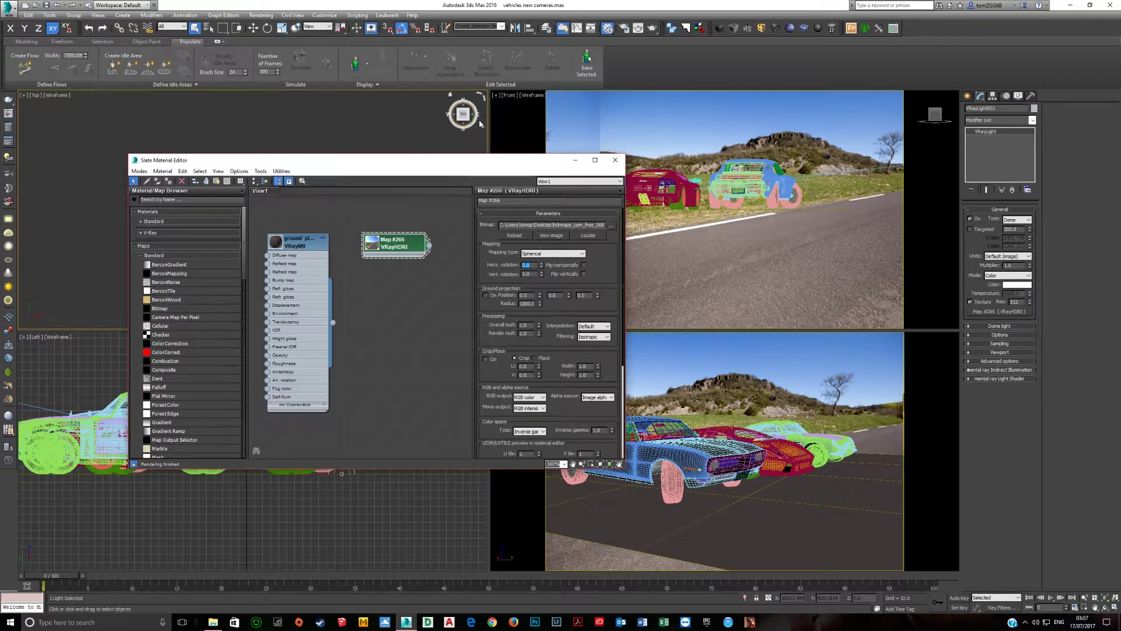
{"action": "left_click_drag", "start_coordinate": [465, 166], "coordinate": [428, 339]}
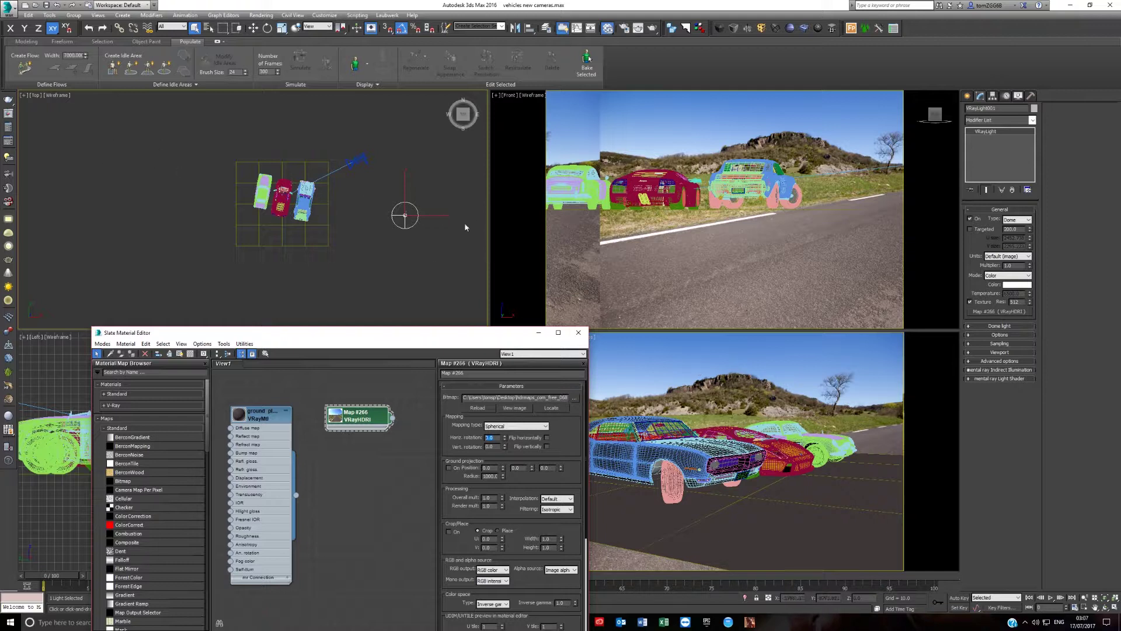
- Try 90 and 180 degrees of horizontal rotation on the HDRI, then enter the final backplate-matching angle
{"action": "left_click_drag", "start_coordinate": [419, 339], "coordinate": [384, 320]}
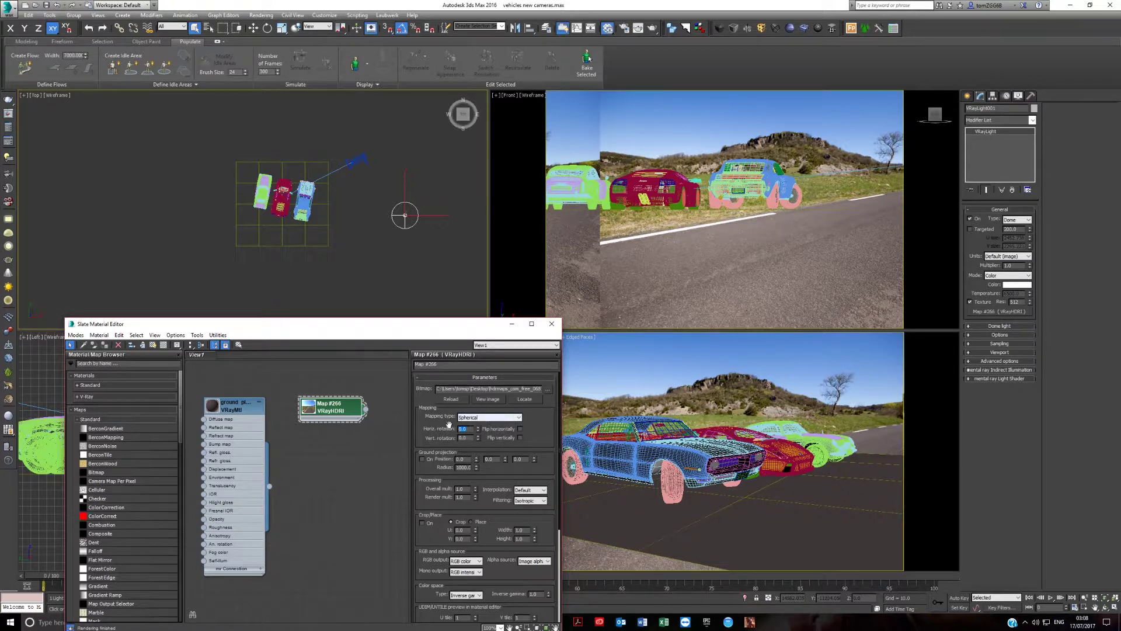
{"action": "type", "text": "90"}
{"action": "key", "text": "Return"}
{"action": "type", "text": "180"}
{"action": "key", "text": "Return"}
{"action": "left_click", "coordinate": [474, 429]}
{"action": "type", "text": "289"}
{"action": "key", "text": "Return"}
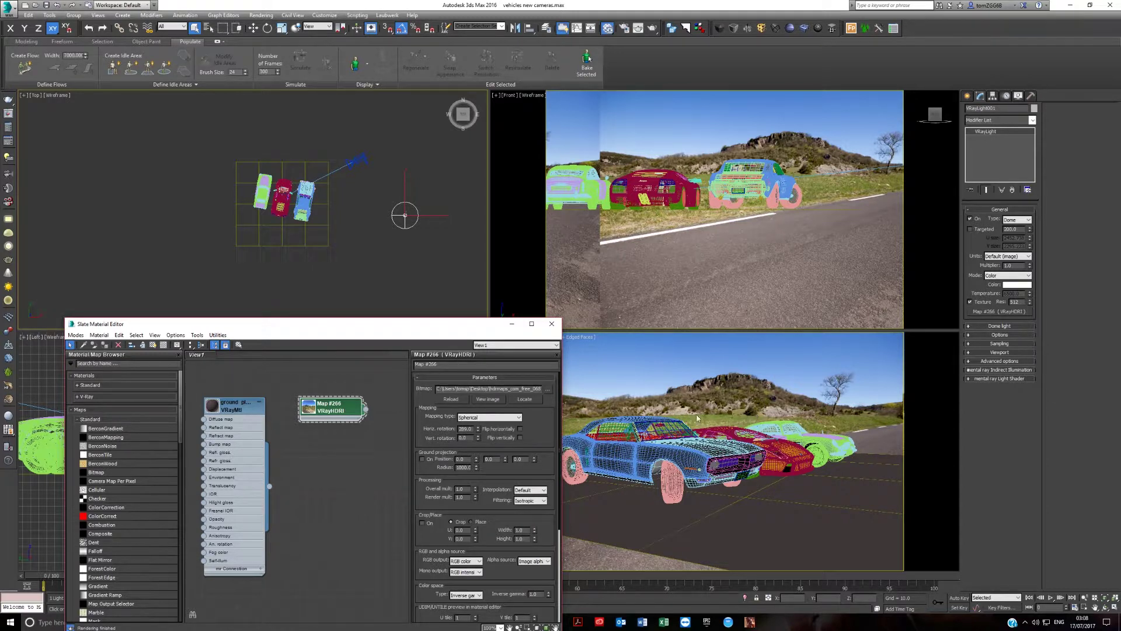
{"action": "left_click_drag", "start_coordinate": [409, 329], "coordinate": [389, 251]}
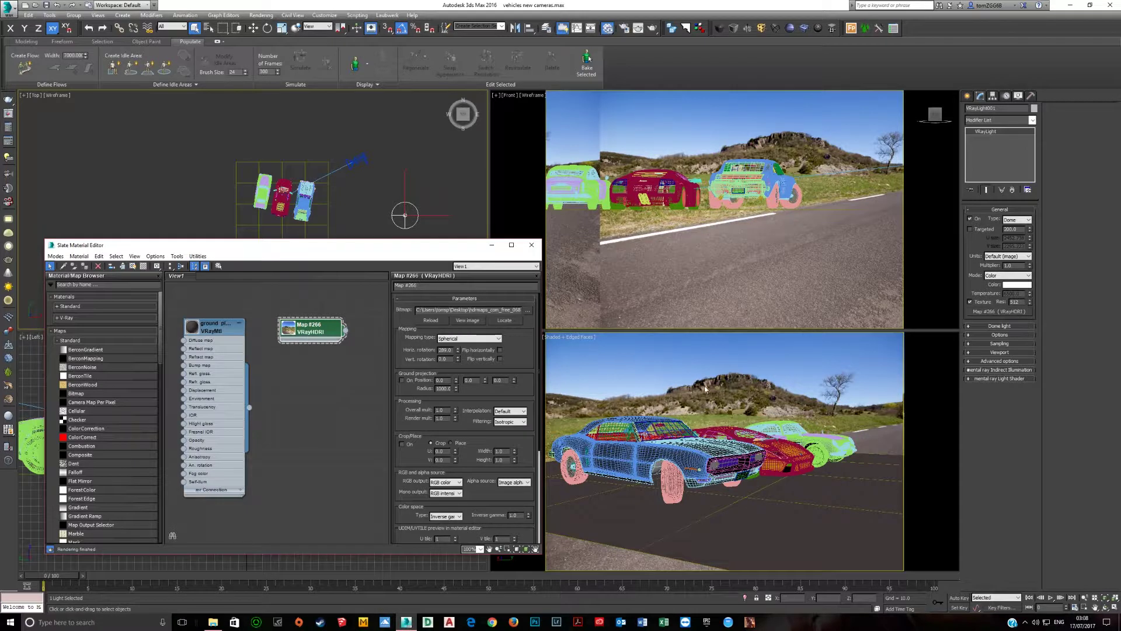
- Flip the HDRI map horizontally and make the dome light invisible, keeping reflections affected
{"action": "left_click", "coordinate": [500, 350]}
{"action": "left_click", "coordinate": [999, 335]}
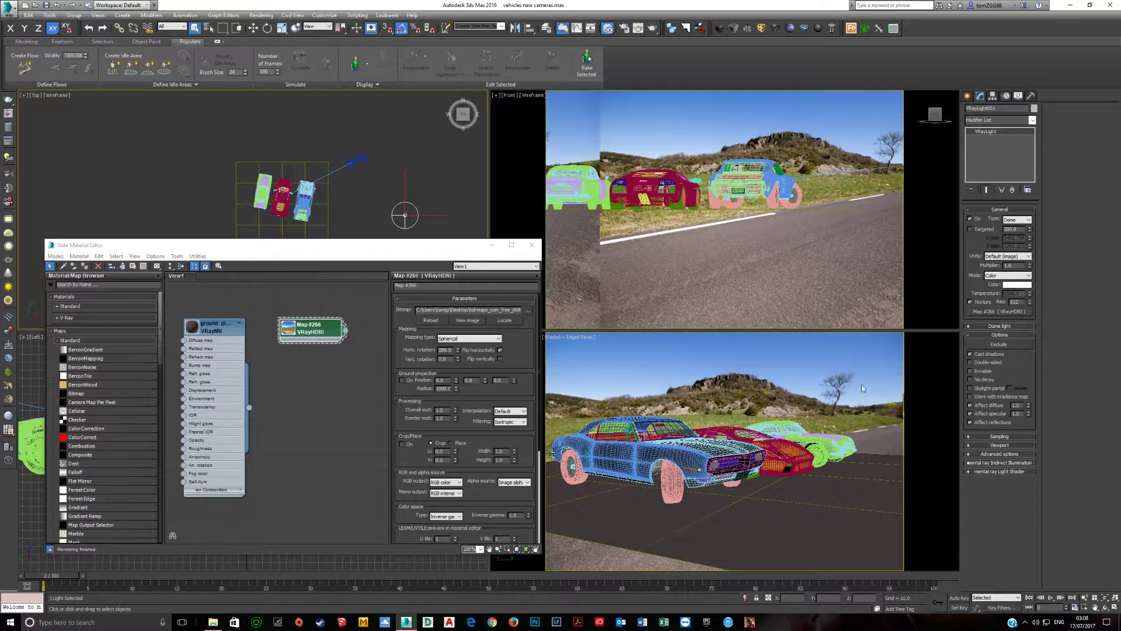
{"action": "left_click", "coordinate": [977, 373]}
{"action": "left_click", "coordinate": [970, 422]}
{"action": "left_click", "coordinate": [970, 423]}
- Move the Material Editor aside and open Render Setup to the V-Ray Environment rollout
{"action": "left_click_drag", "start_coordinate": [407, 248], "coordinate": [527, 217]}
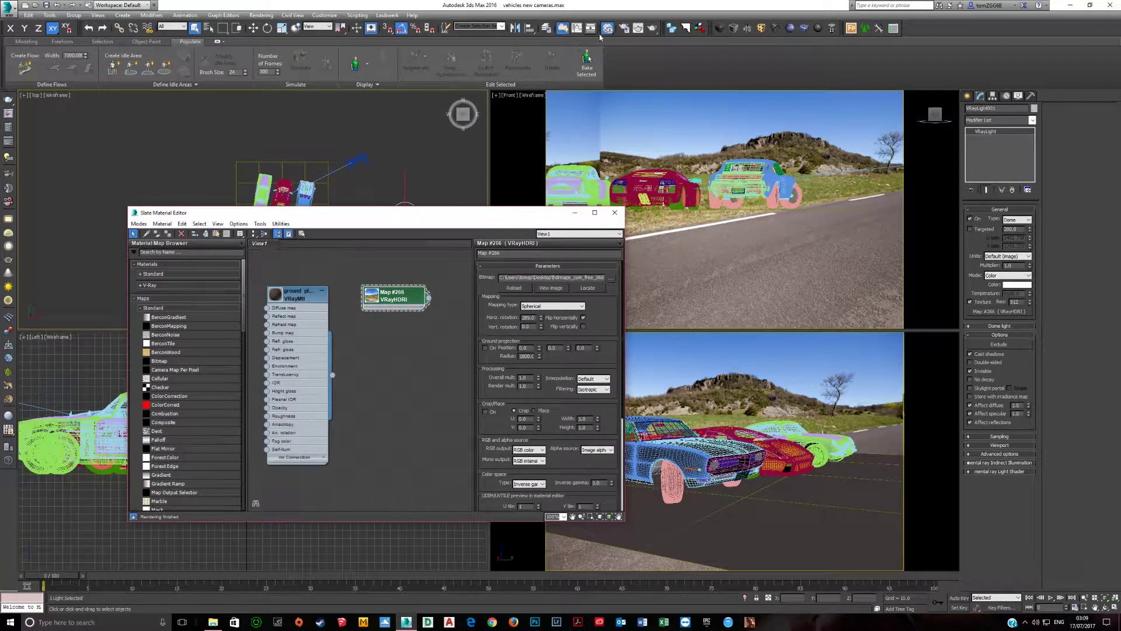
{"action": "left_click", "coordinate": [623, 28]}
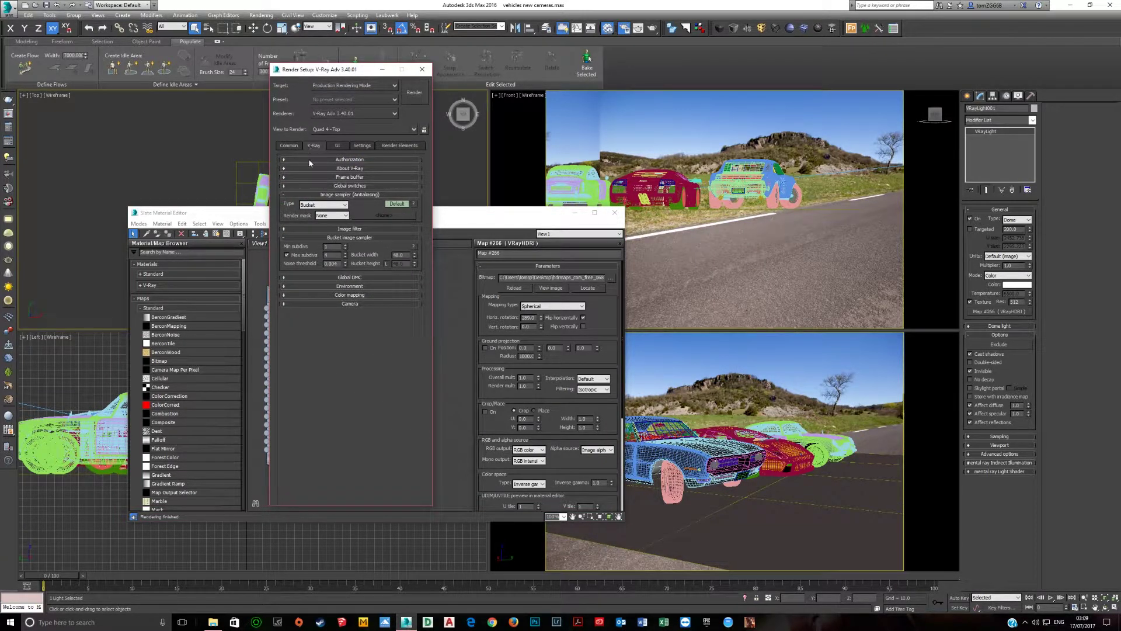
{"action": "left_click", "coordinate": [327, 287]}
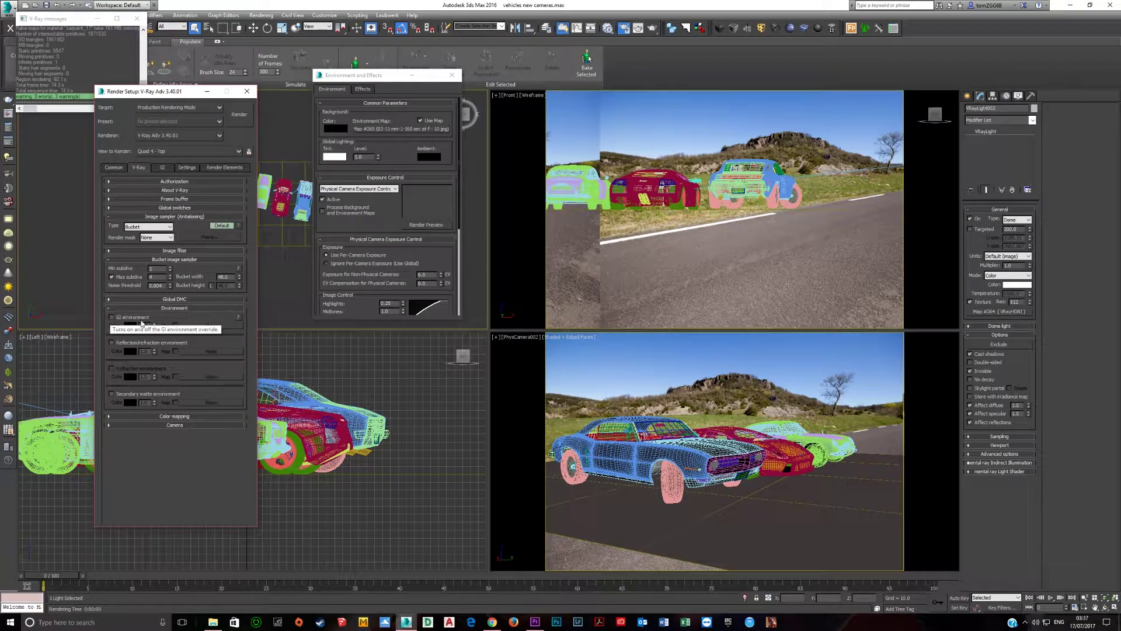
- Try the GI environment override and its colour swatch, then leave the override unchecked
{"action": "left_click", "coordinate": [112, 318]}
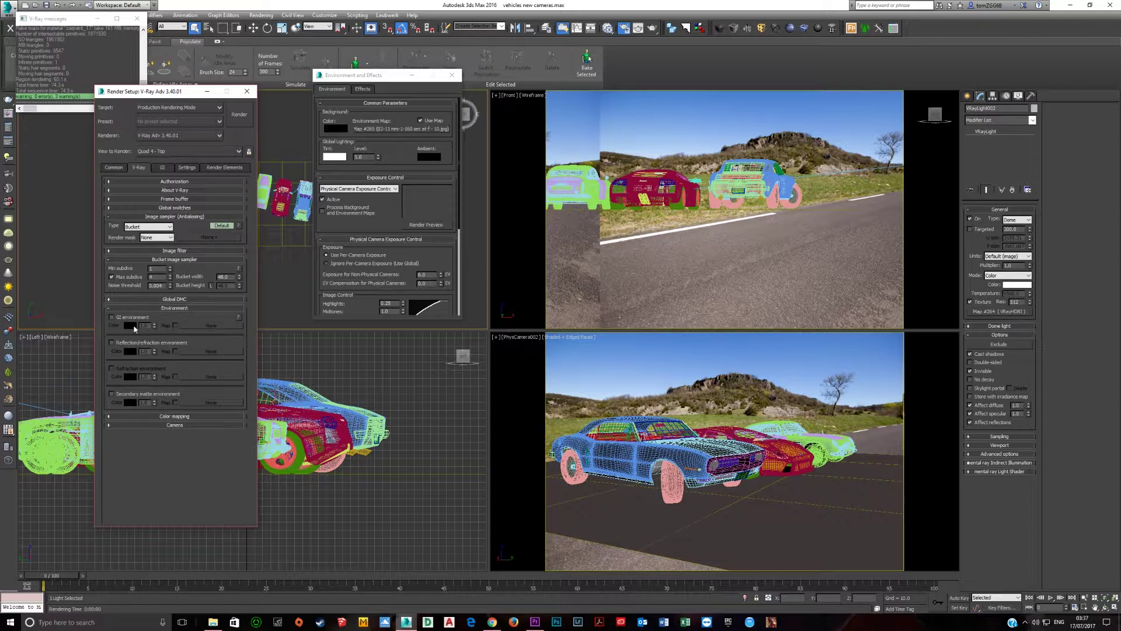
{"action": "left_click", "coordinate": [130, 325]}
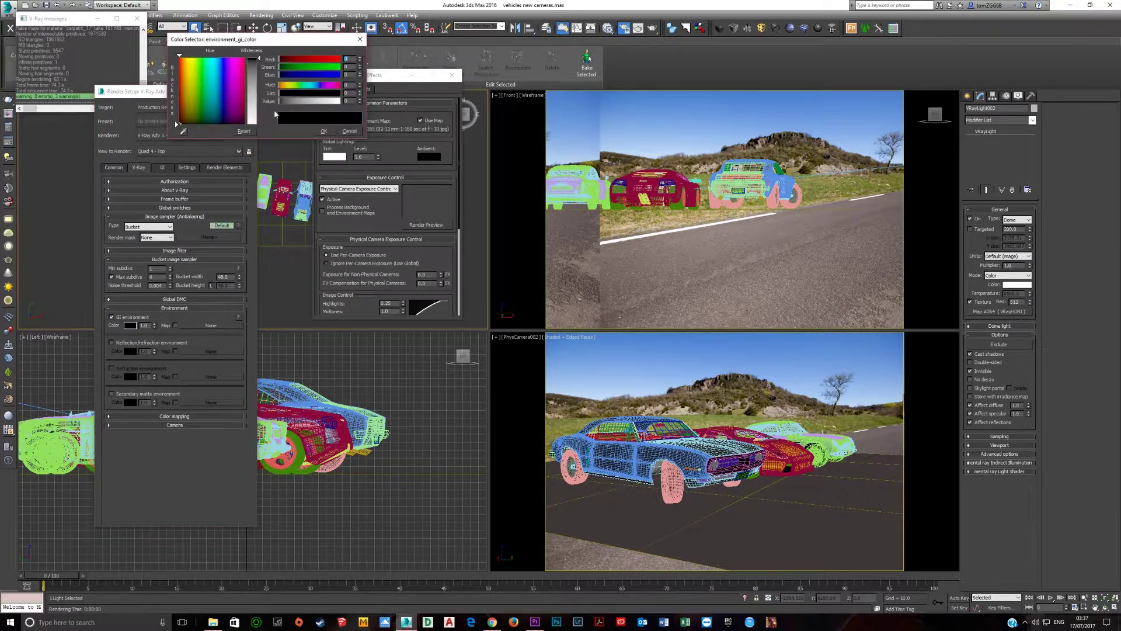
{"action": "key", "text": "Escape"}
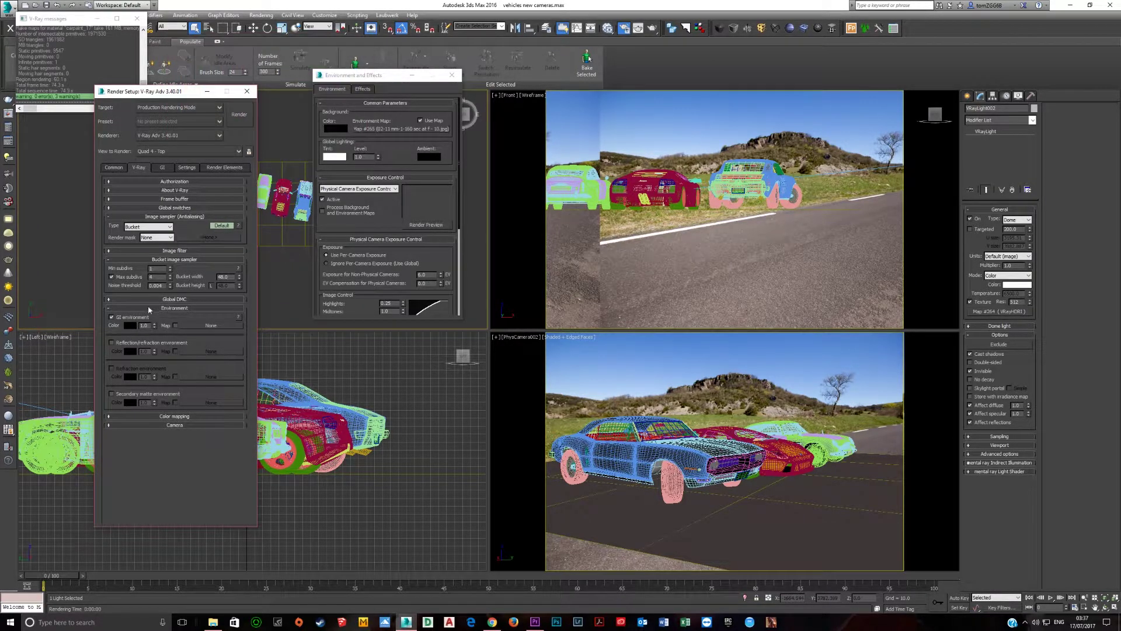
{"action": "left_click", "coordinate": [118, 319]}
{"action": "left_click", "coordinate": [112, 318]}
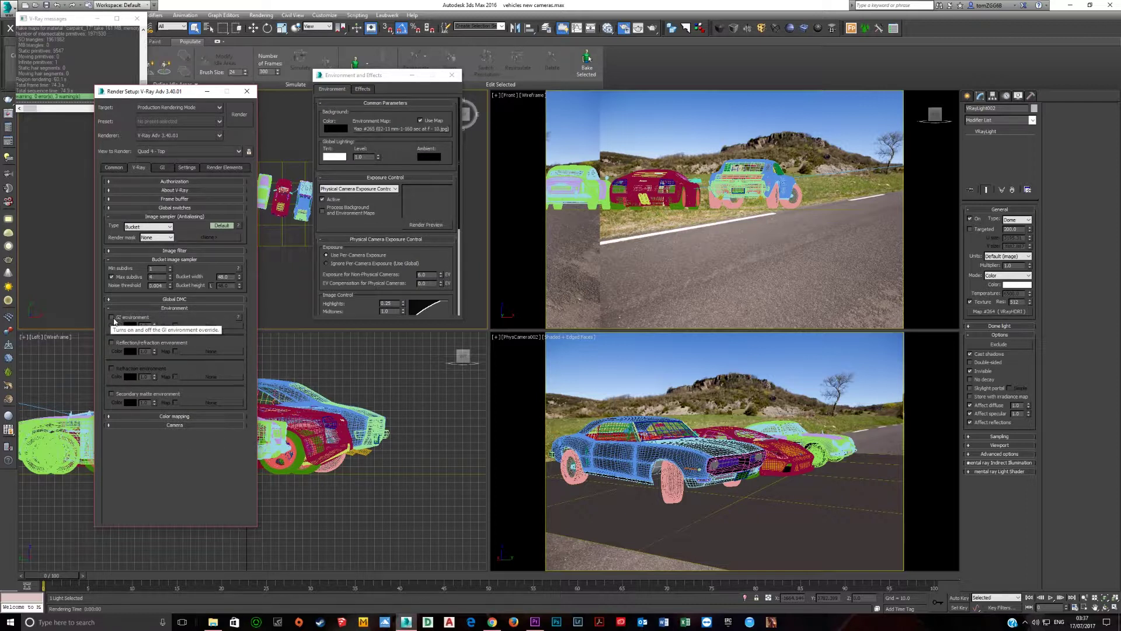
{"action": "left_click", "coordinate": [113, 317]}
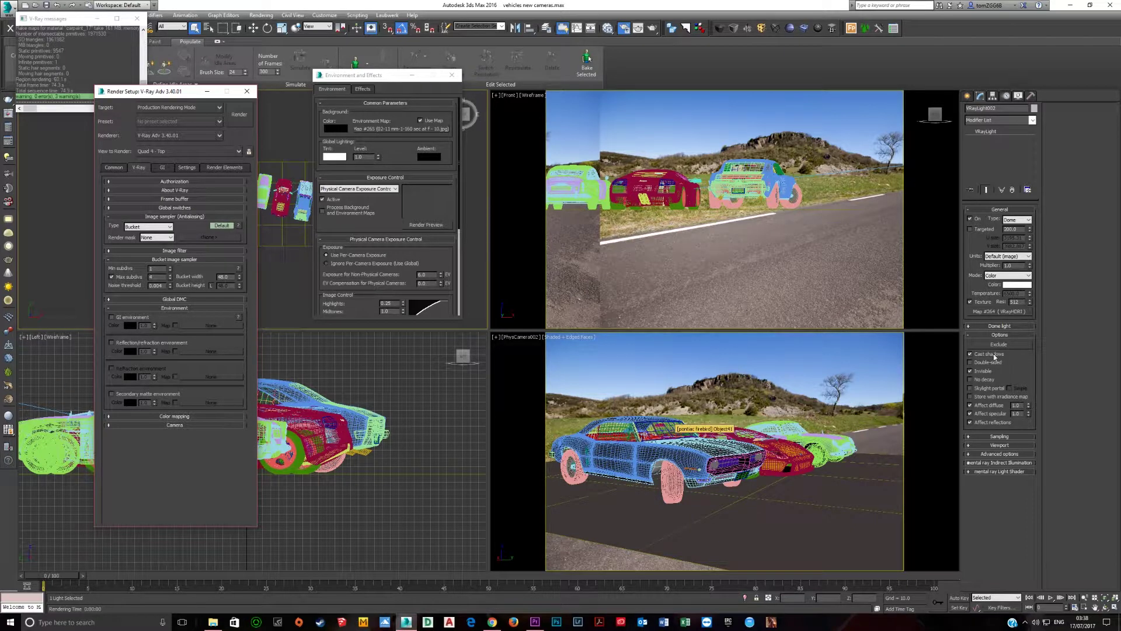
{"action": "left_click_drag", "start_coordinate": [996, 315], "coordinate": [974, 310]}
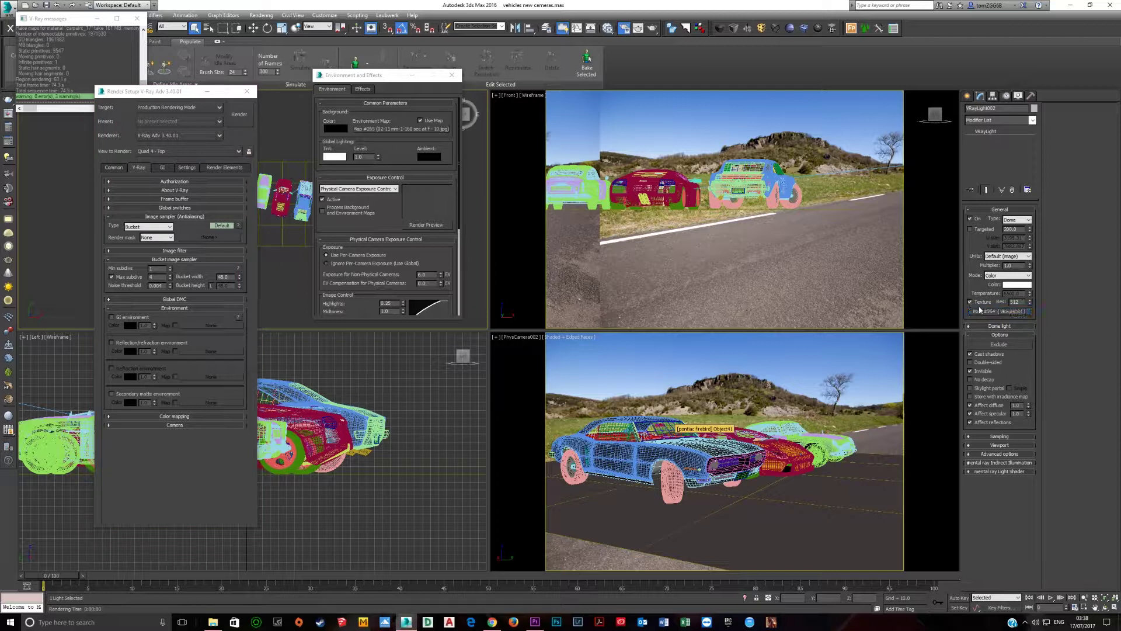
{"action": "left_click", "coordinate": [151, 343]}
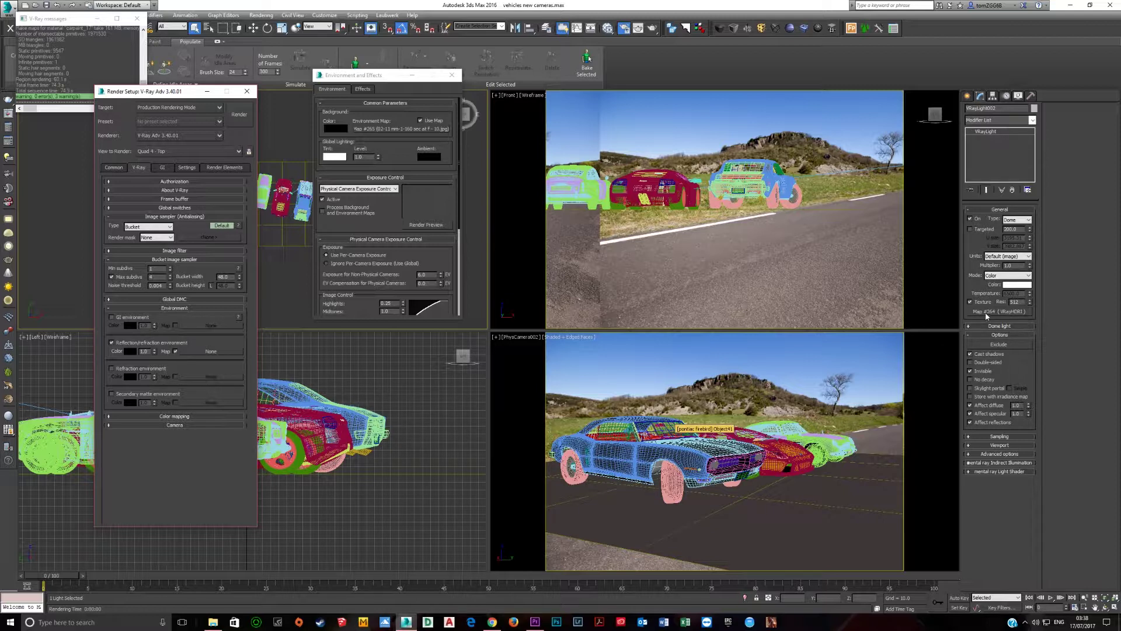
{"action": "left_click_drag", "start_coordinate": [988, 315], "coordinate": [212, 353]}
{"action": "left_click", "coordinate": [157, 337]}
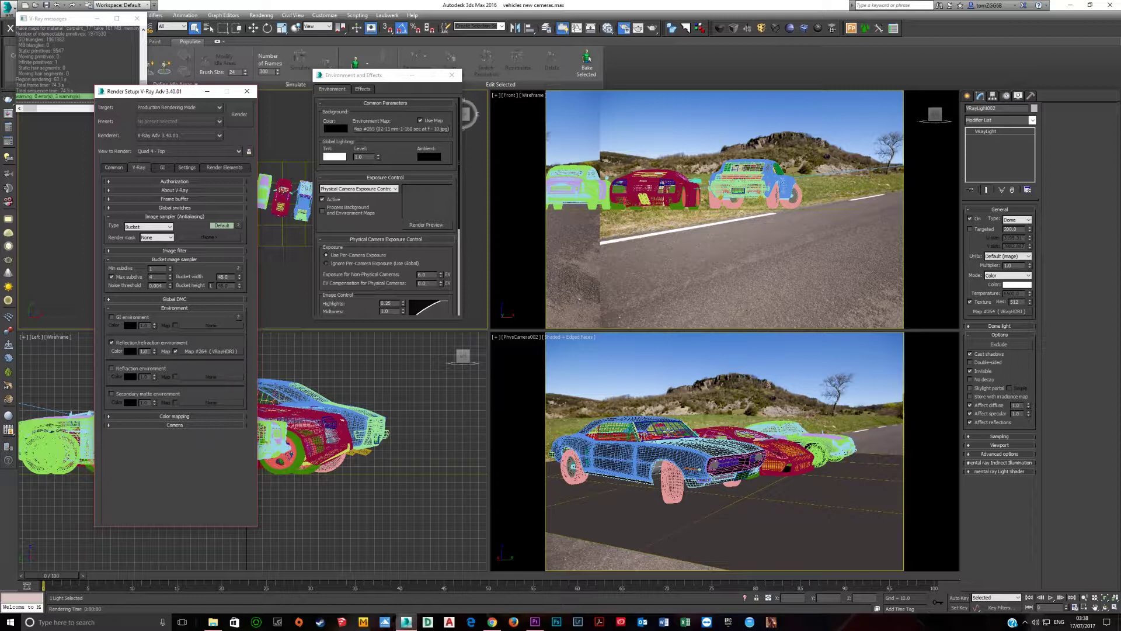
{"action": "left_click", "coordinate": [668, 429]}
{"action": "left_click", "coordinate": [669, 429]}
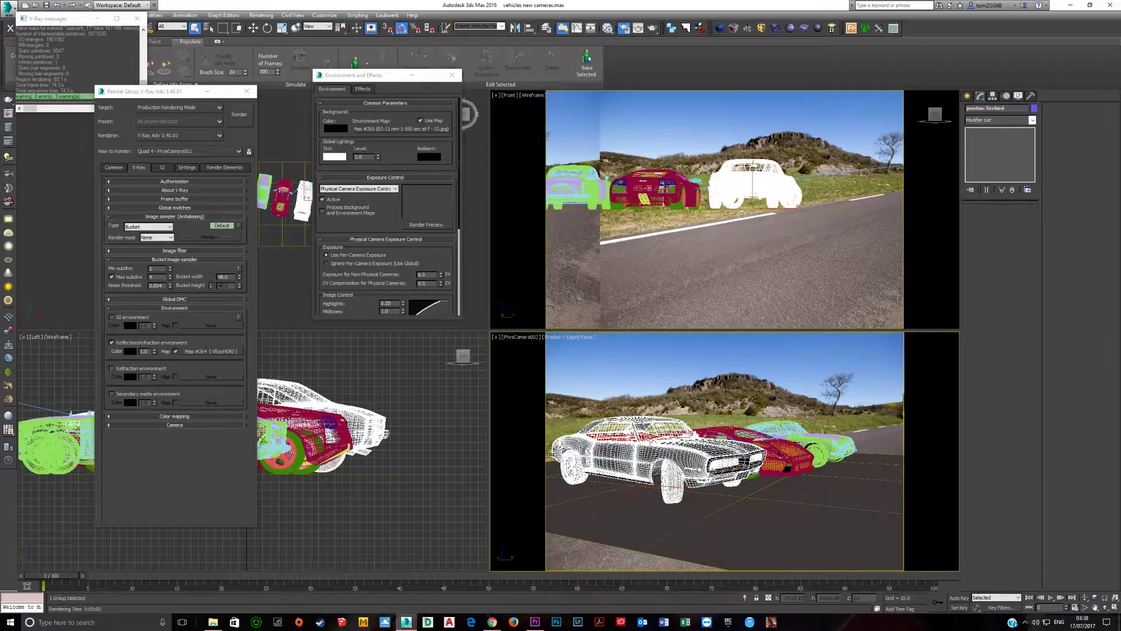
{"action": "left_click", "coordinate": [704, 390]}
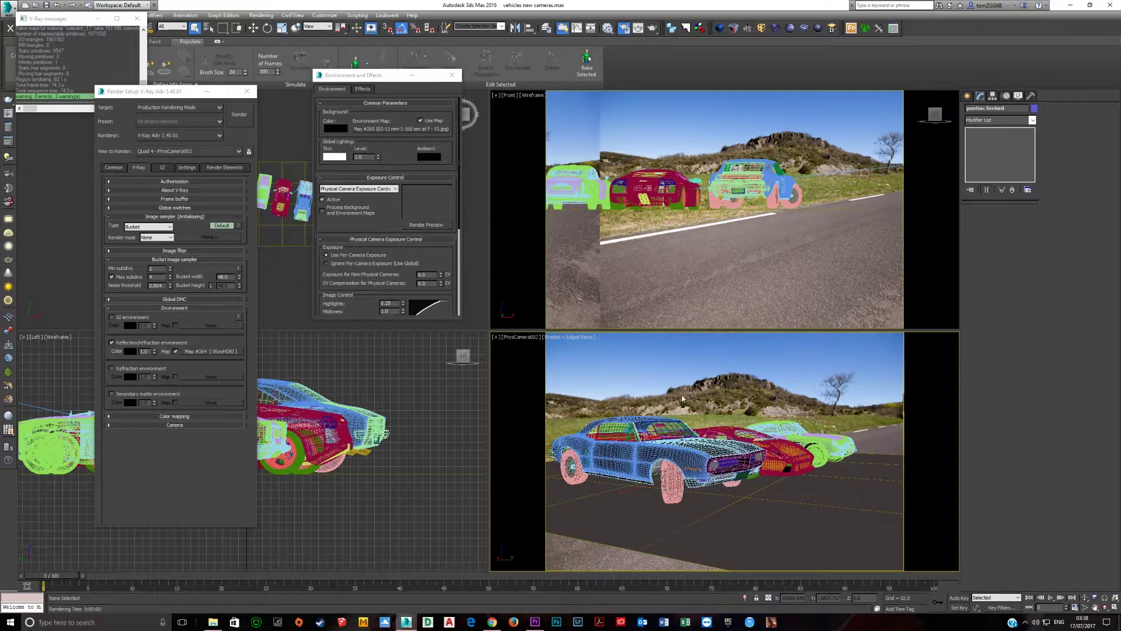
{"action": "right_click", "coordinate": [196, 351]}
{"action": "left_click", "coordinate": [208, 383]}
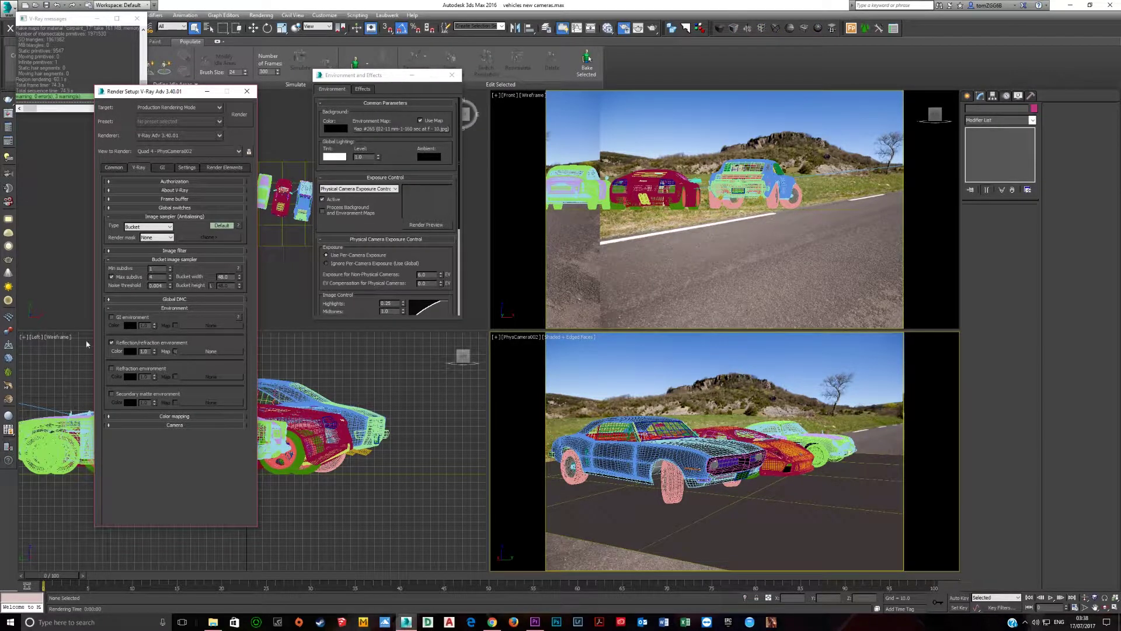
{"action": "left_click", "coordinate": [110, 343]}
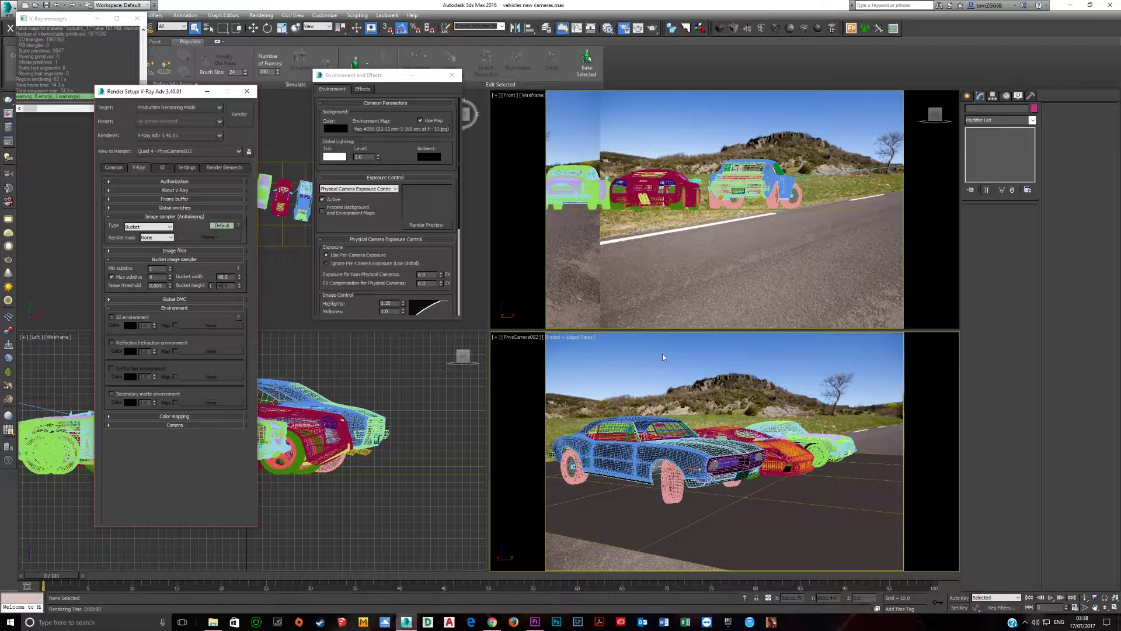
- Render the PhysCamera view with Shift+Q into the V-Ray frame buffer
{"action": "key", "text": "shift+q"}
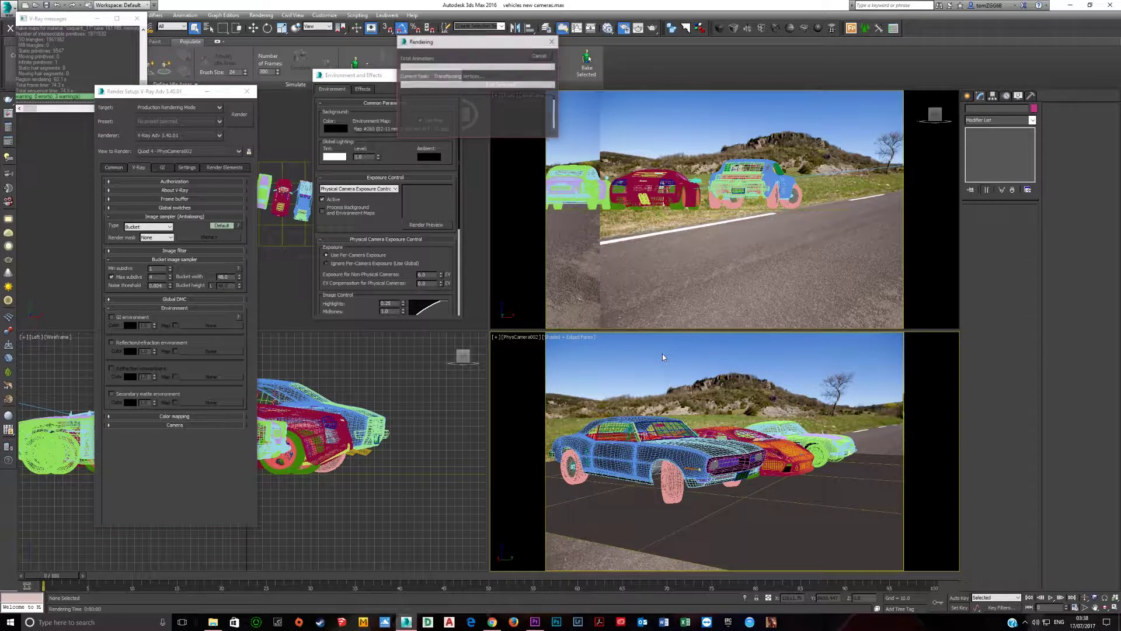